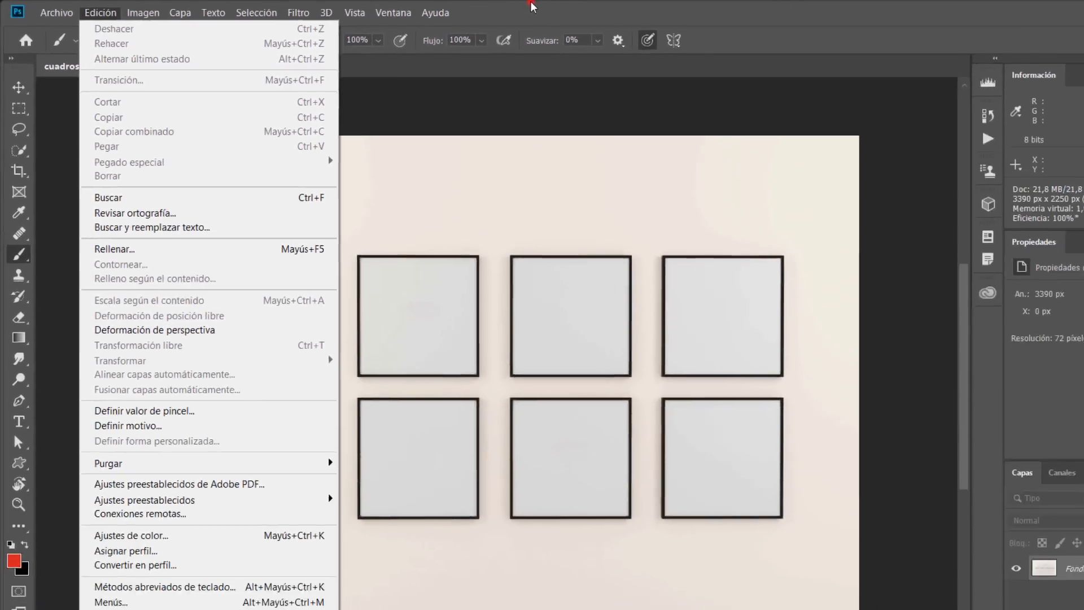
Paint the numbers 1 to 8 in red with the size 100 brush, one number in each empty frame
click(531, 7)
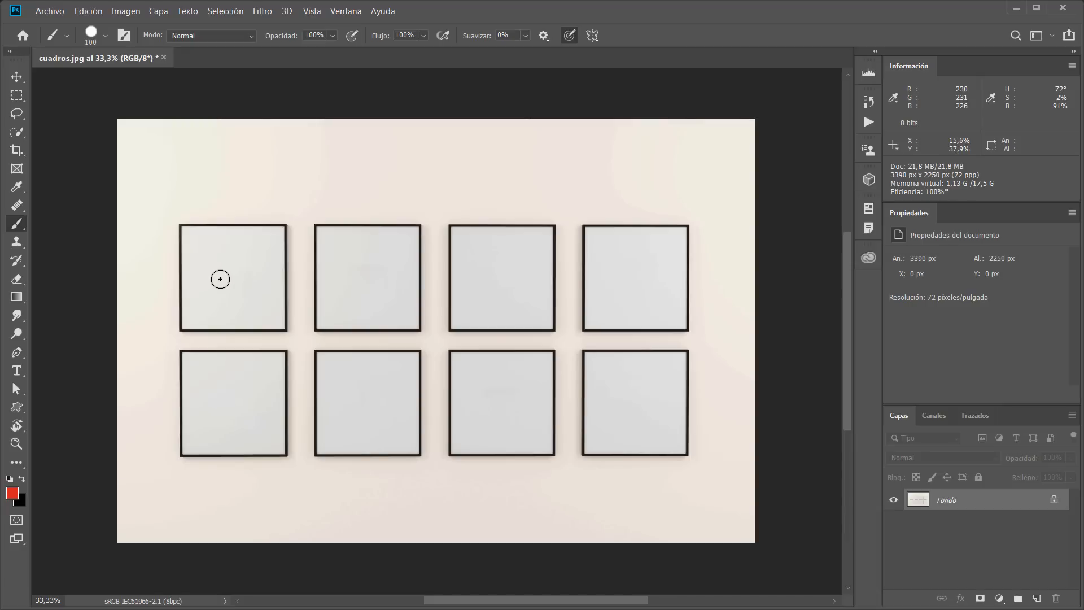
drag(213, 274, 230, 310)
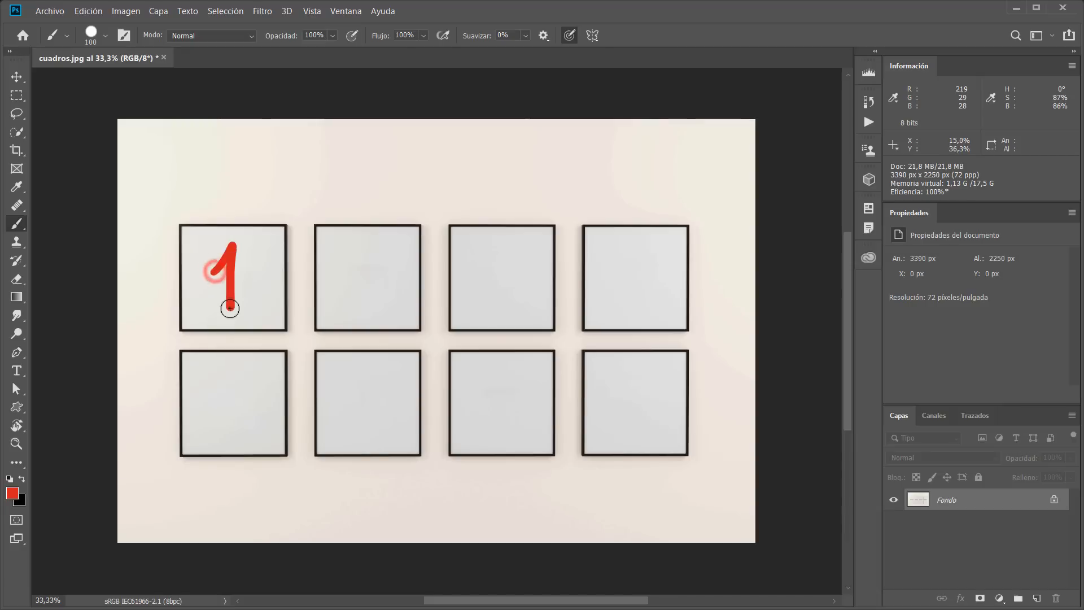
mouse_move(340, 260)
mouse_down()
mouse_move(342, 303)
mouse_move(383, 306)
mouse_up()
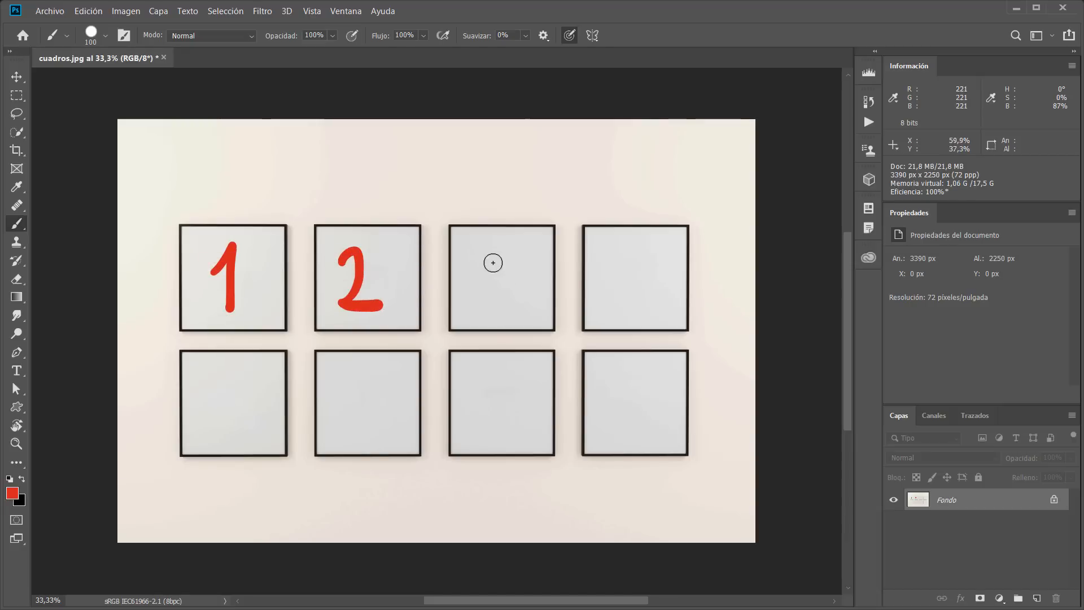
mouse_move(480, 259)
mouse_down()
mouse_move(503, 260)
mouse_move(515, 296)
mouse_move(482, 309)
mouse_up()
mouse_move(619, 251)
mouse_down()
mouse_move(624, 283)
mouse_move(646, 285)
mouse_up()
drag(644, 268, 640, 309)
mouse_move(257, 374)
mouse_down()
mouse_move(224, 381)
mouse_move(248, 406)
mouse_move(220, 423)
mouse_up()
drag(381, 375, 351, 405)
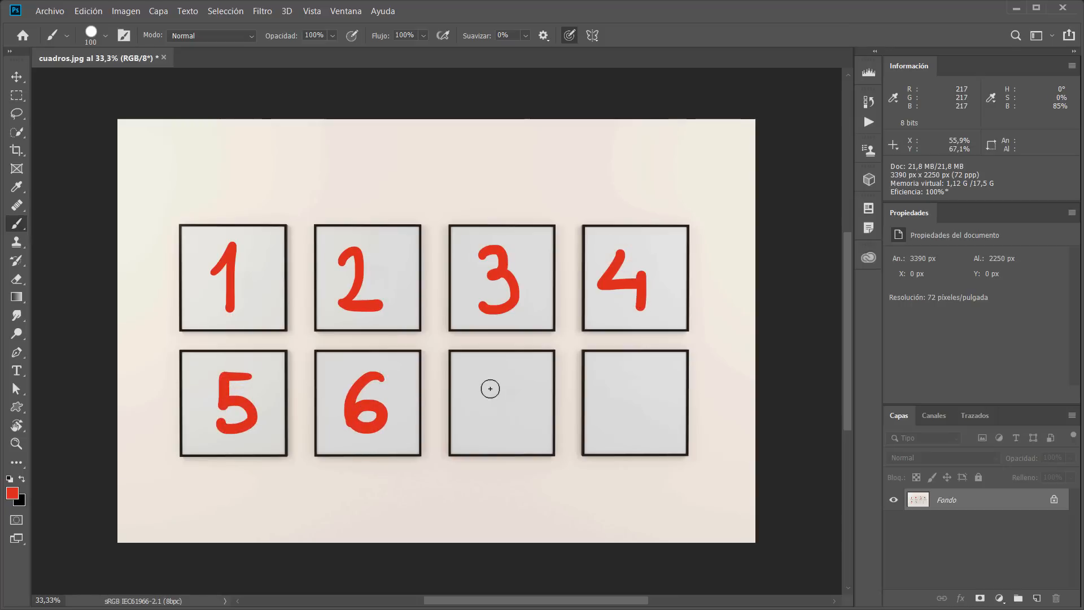
mouse_move(479, 377)
mouse_down()
mouse_move(515, 384)
mouse_move(487, 442)
mouse_up()
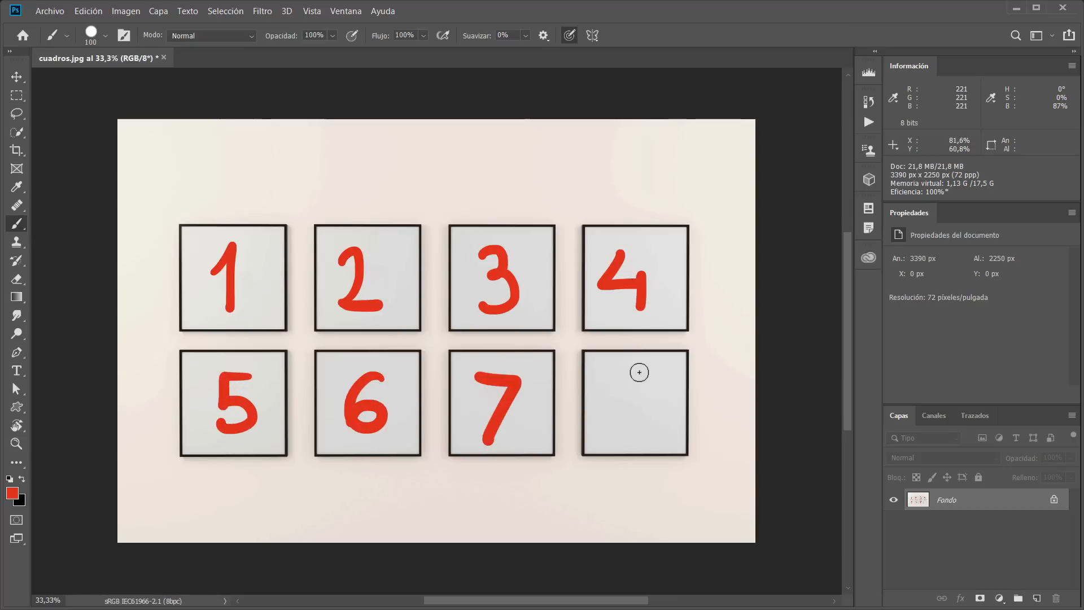
mouse_move(636, 370)
mouse_down()
mouse_move(623, 425)
mouse_move(650, 374)
mouse_up()
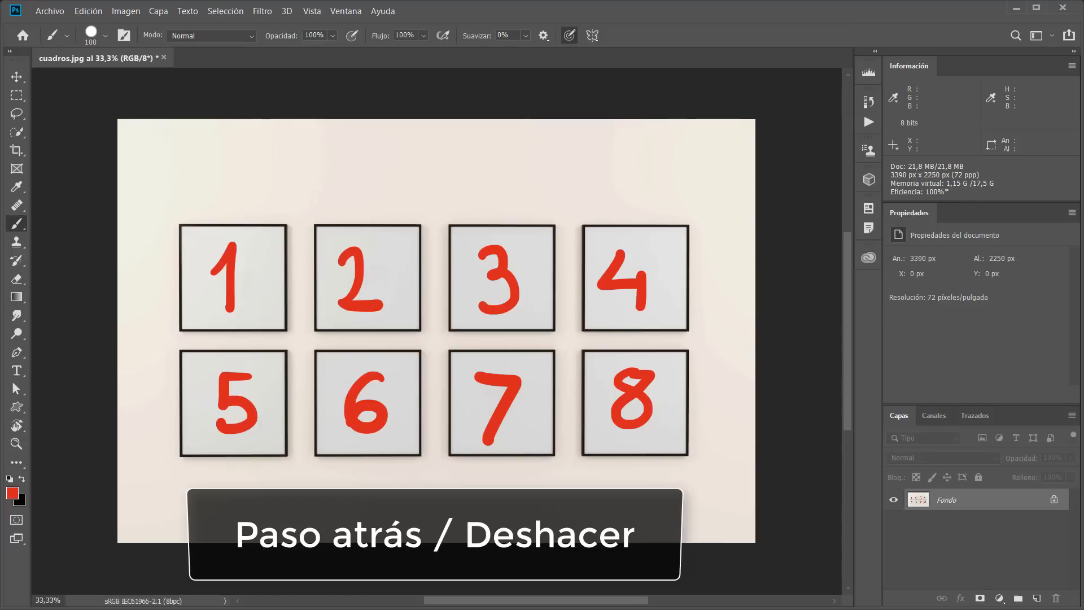
Undo the painted numbers one by one, from 8 back to 2, leaving only the 1
key(ctrl+z)
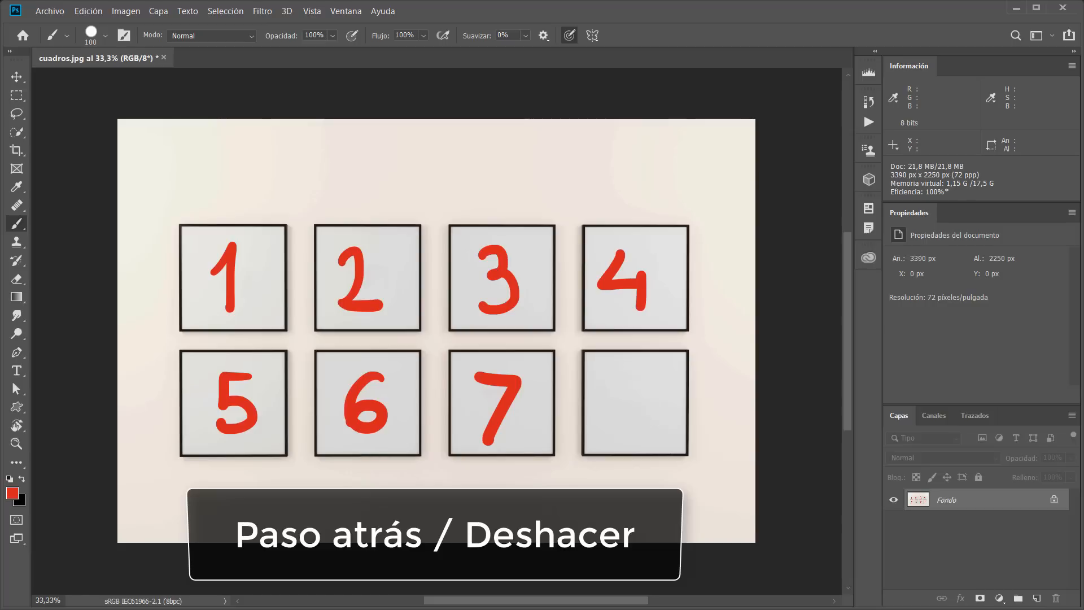
key(ctrl+z)
key(ctrl+z)
key(ctrl+z)
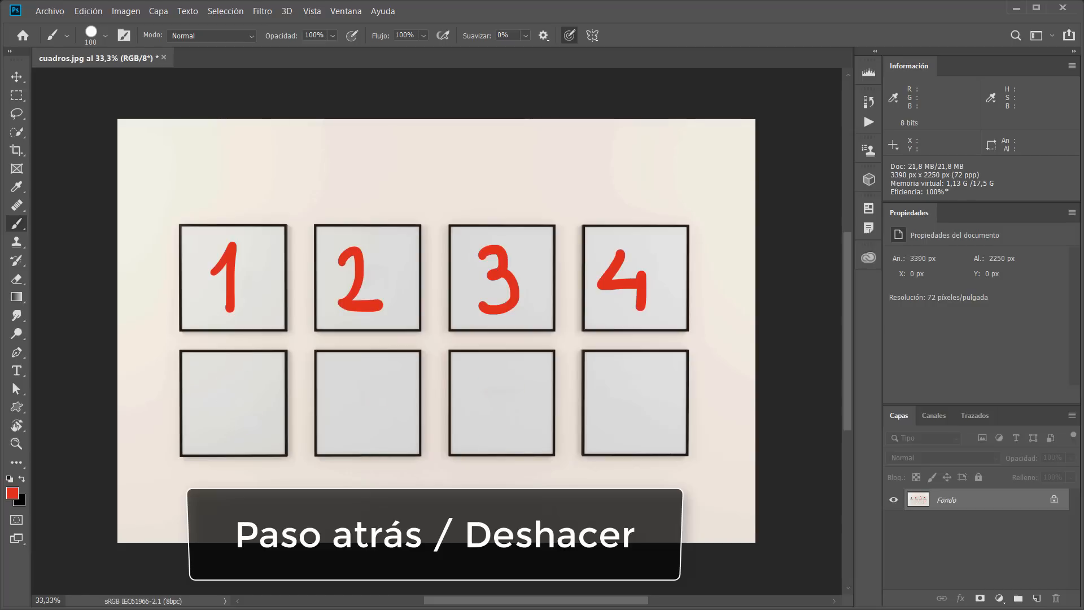
key(ctrl+z)
key(ctrl+z)
key(ctrl+z)
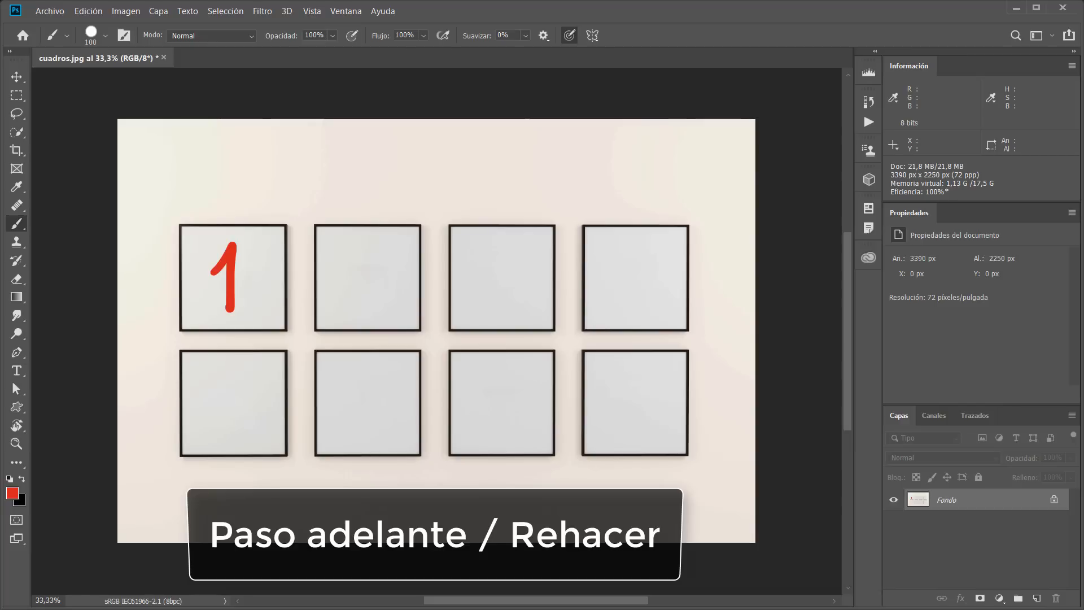
Redo the undone brush strokes one by one, from number 2 up to number 8
key(ctrl+shift+z)
key(ctrl+shift+z)
key(ctrl+shift+z)
key(ctrl+shift+z)
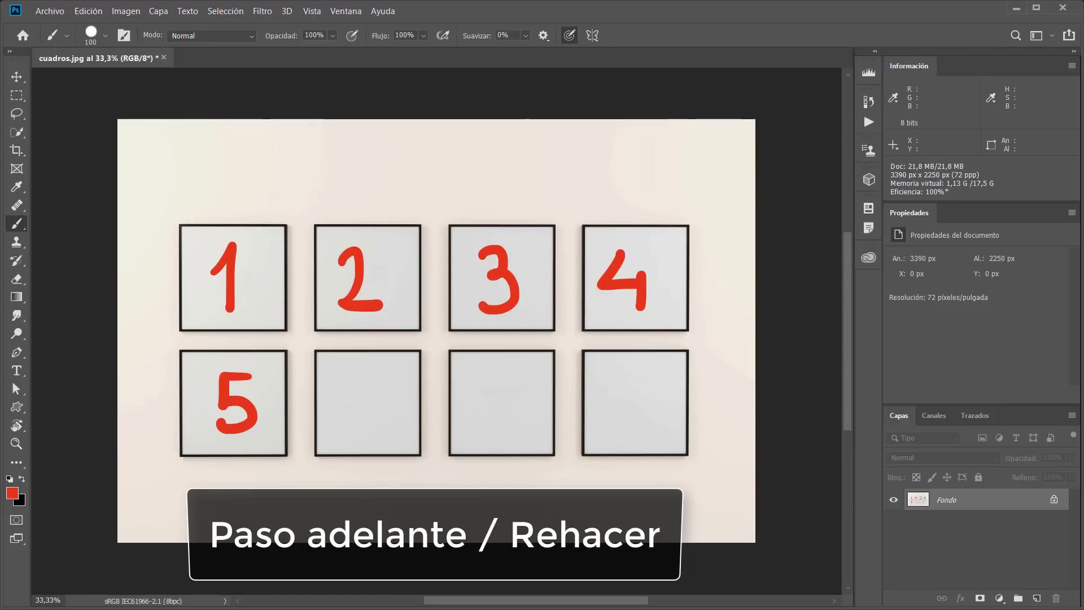
key(ctrl+shift+z)
key(ctrl+shift+z)
key(ctrl+shift+z)
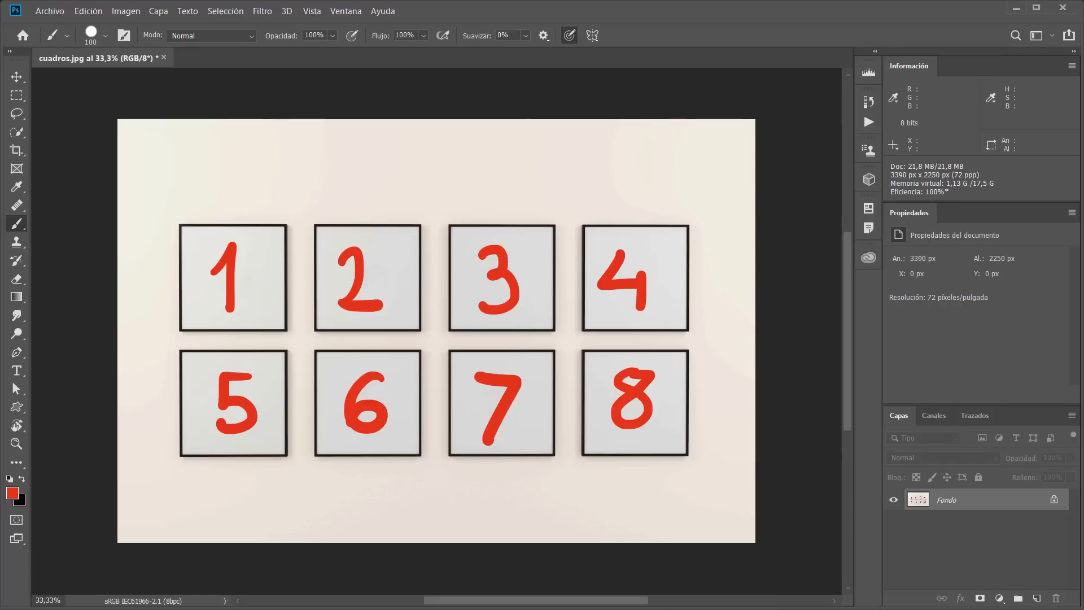
Toggle the last brush stroke, the number 8, off and on repeatedly, ending with it restored
key(ctrl+z)
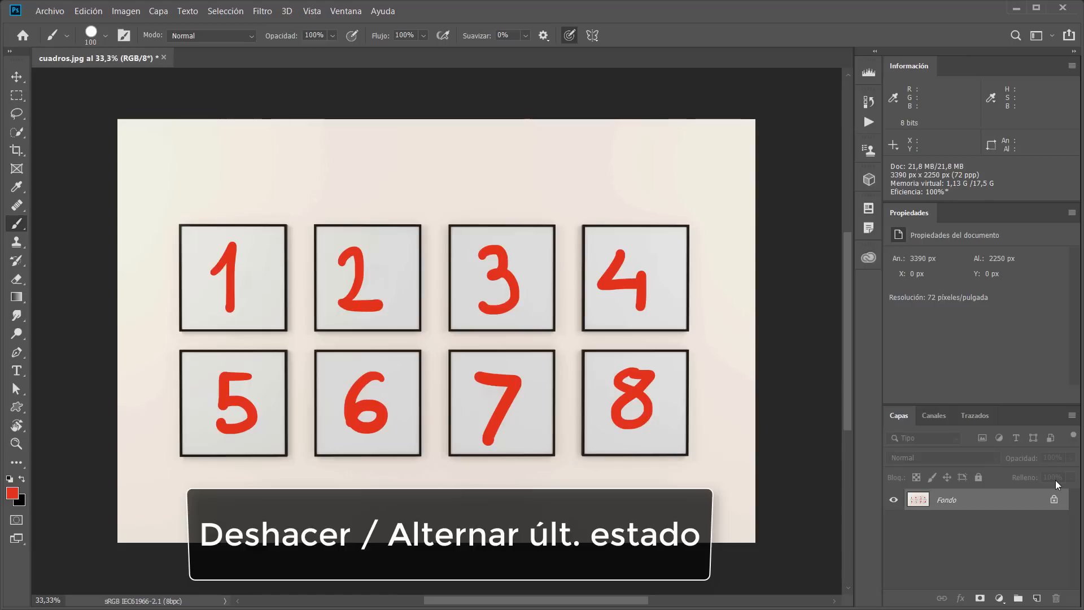
key(ctrl+z)
key(ctrl+z)
key(ctrl+z)
key(ctrl+z)
key(ctrl+z)
key(ctrl+z)
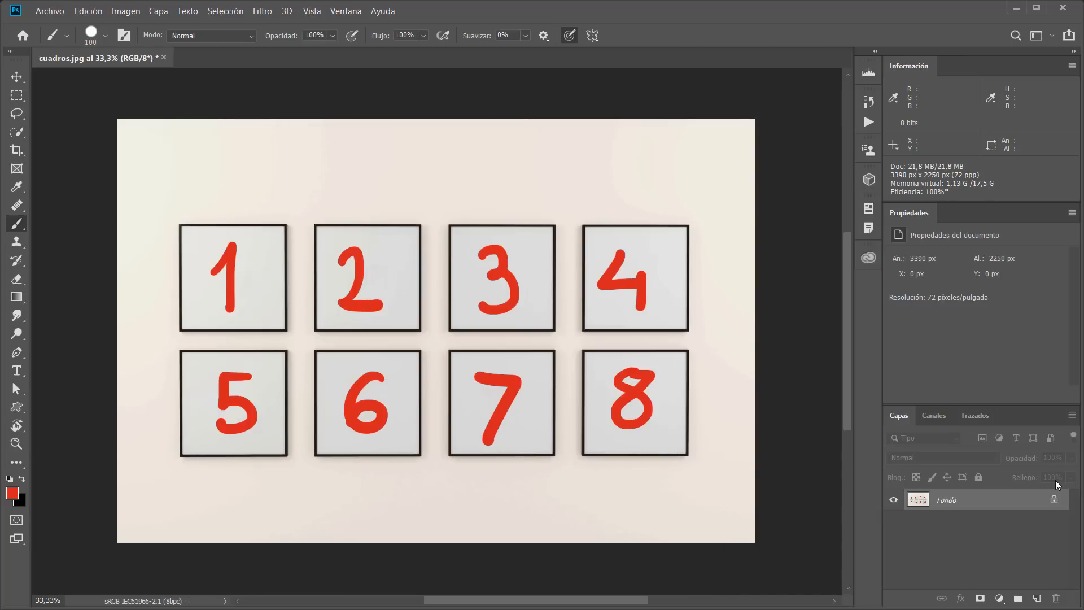
key(ctrl+z)
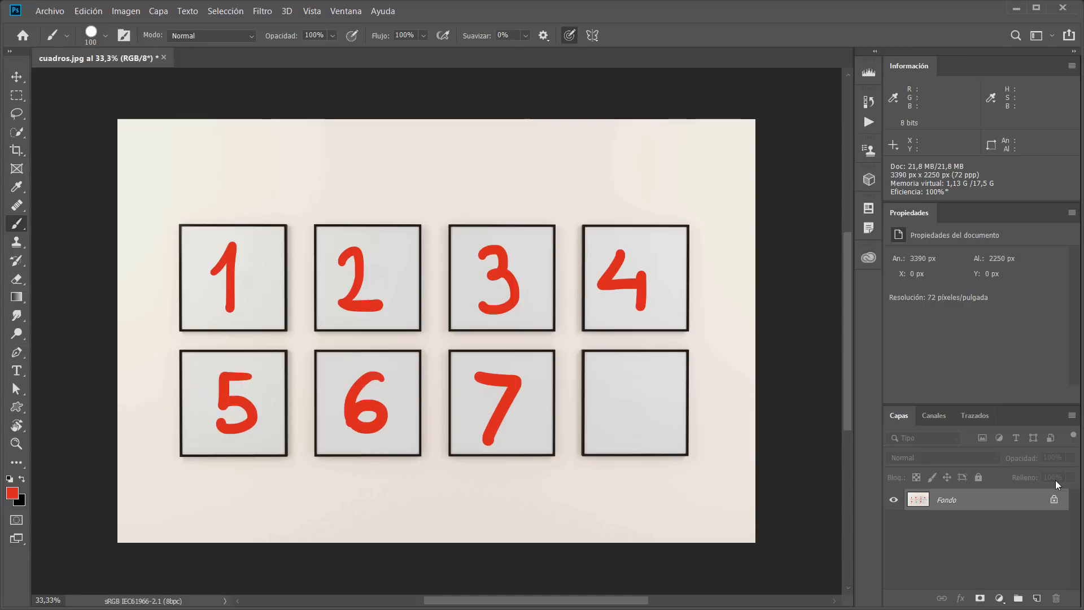
key(ctrl+z)
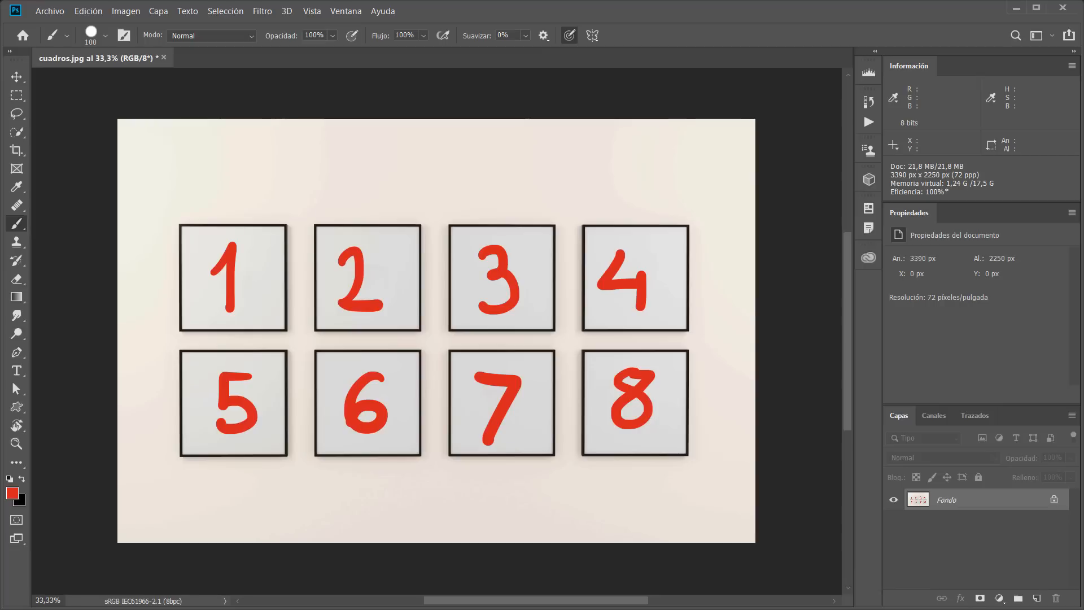
Examine the Undo, Redo and Toggle Last State commands and their assigned keyboard shortcuts
click(93, 12)
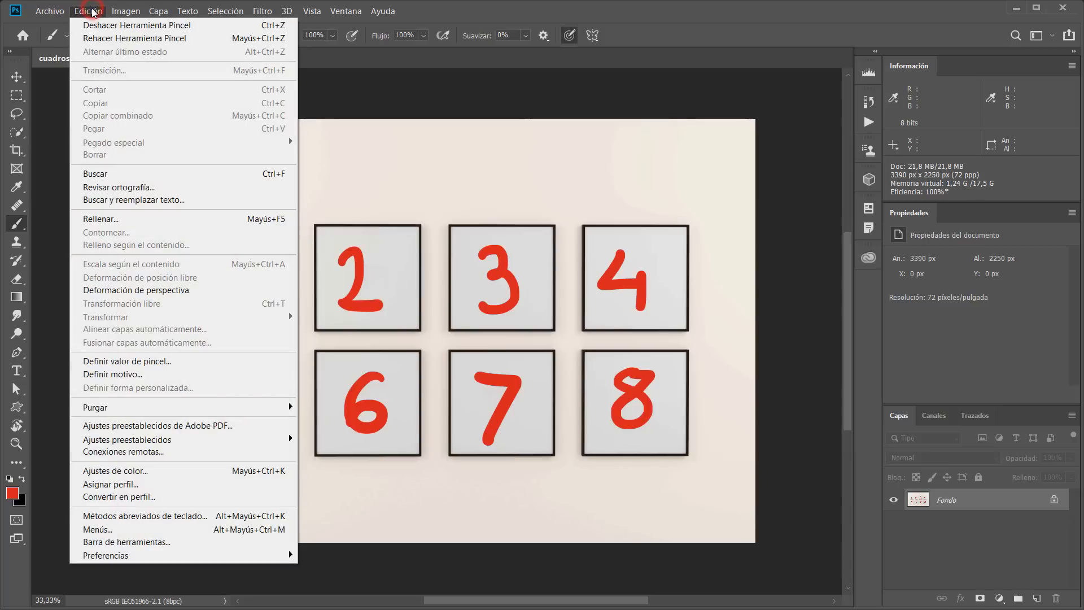
click(93, 11)
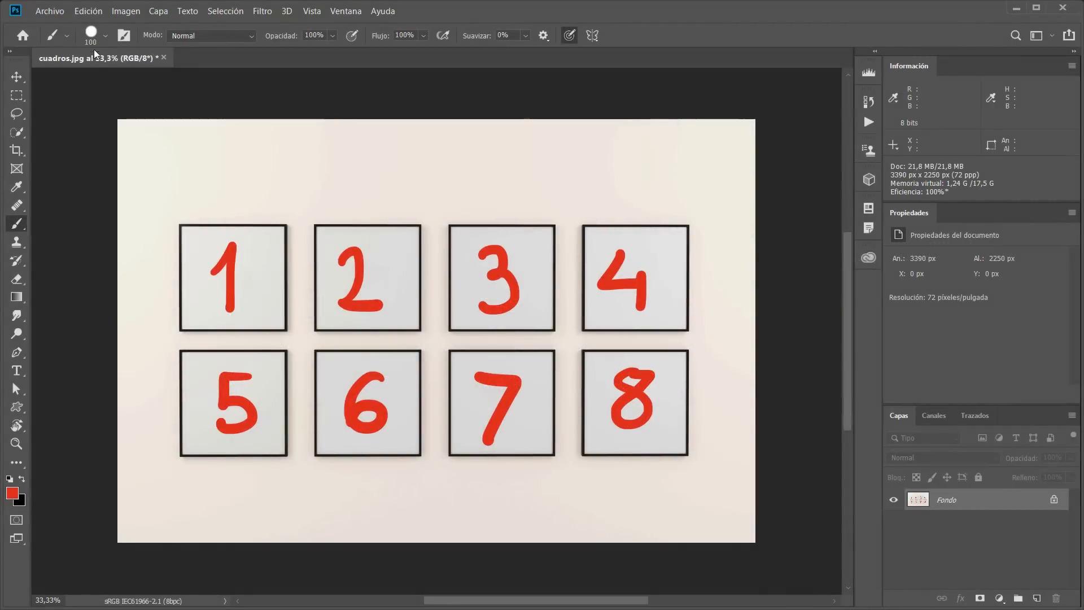
click(87, 12)
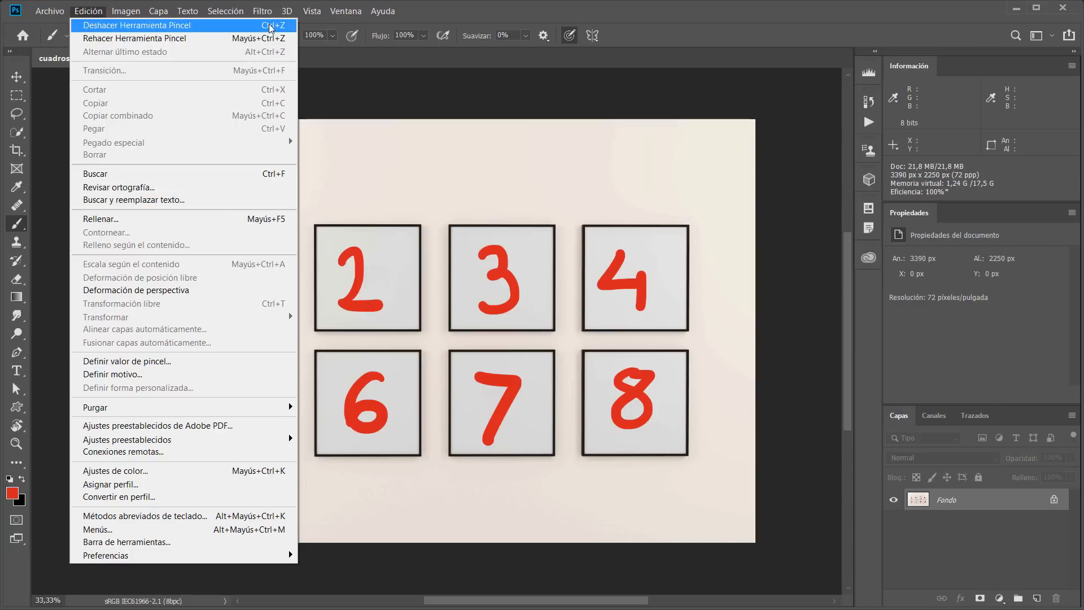
click(421, 15)
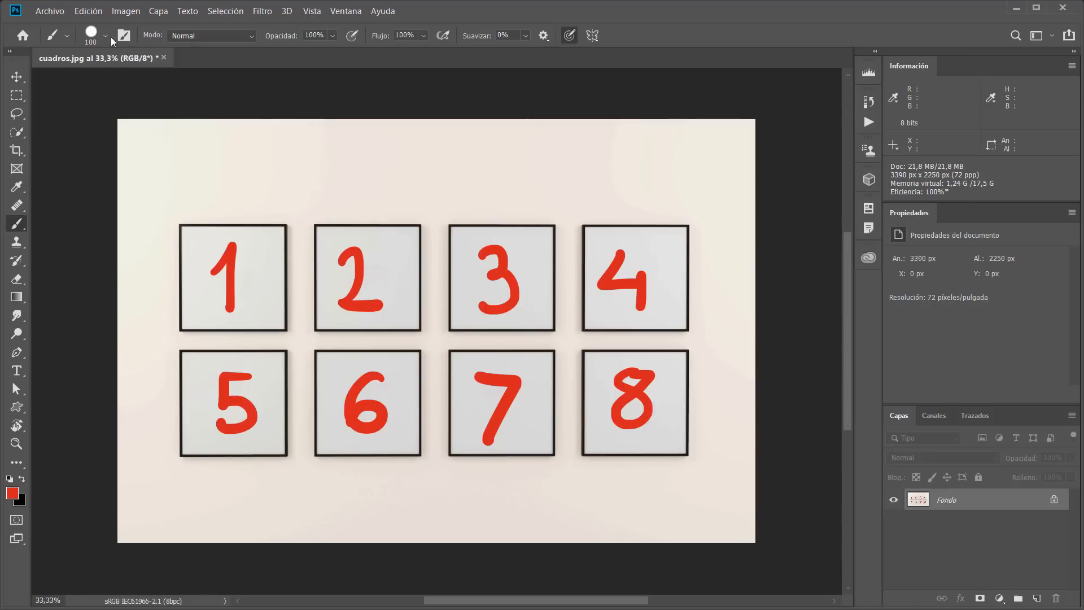
click(87, 13)
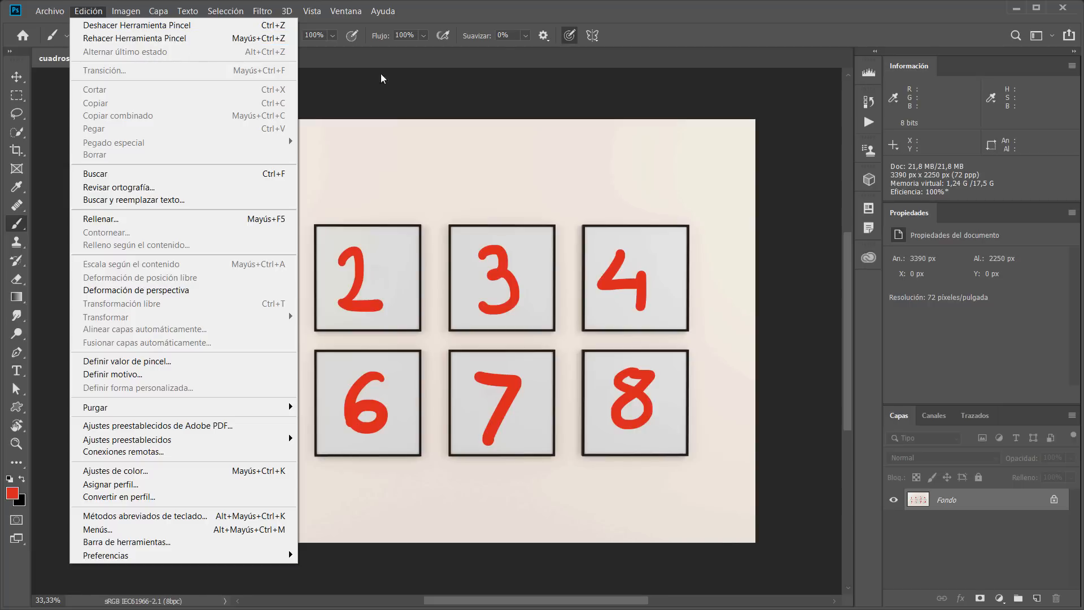
click(499, 13)
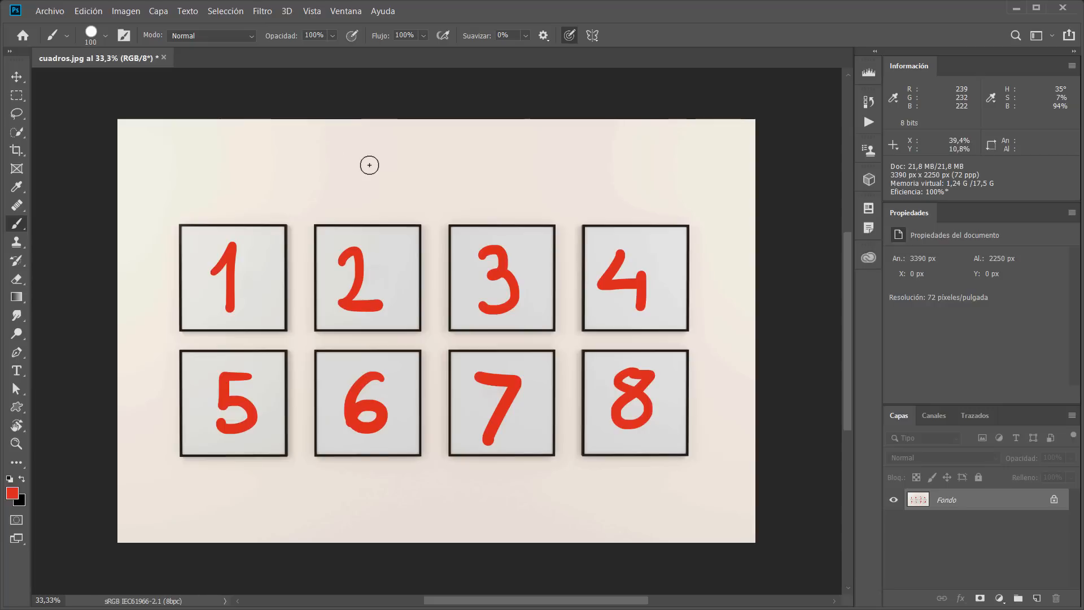
Enable the legacy undo shortcuts in the keyboard shortcut settings and check the undo commands after restarting the program
click(90, 12)
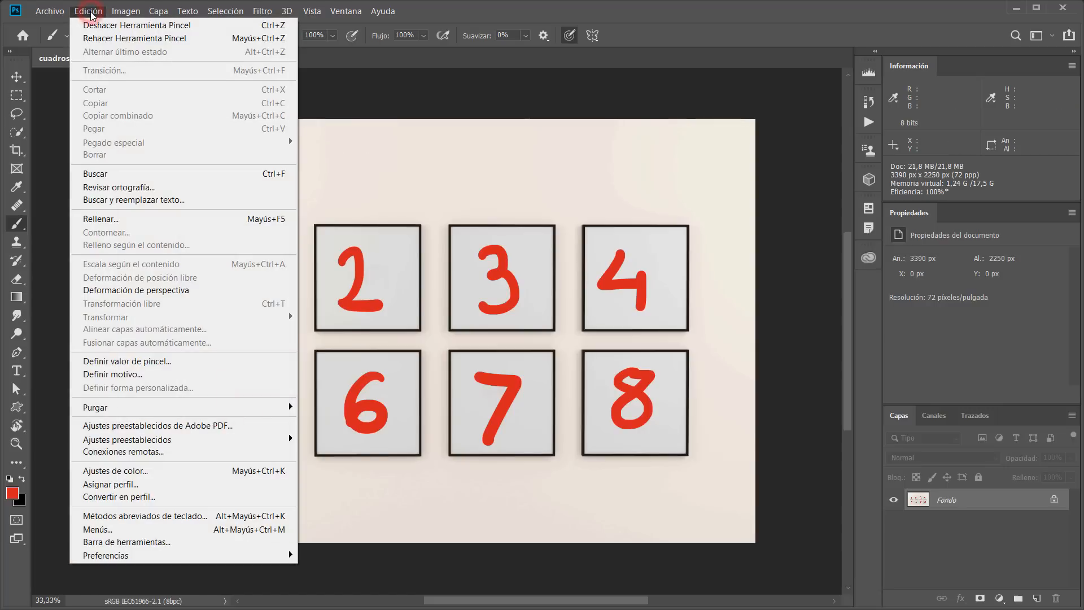
click(185, 516)
drag(560, 79, 308, 78)
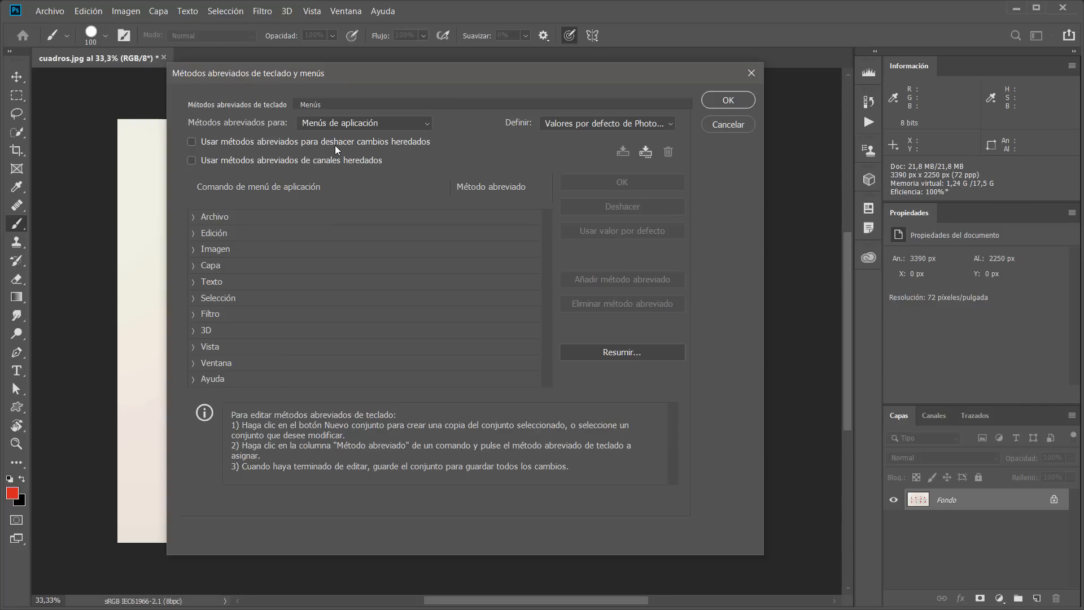
click(192, 141)
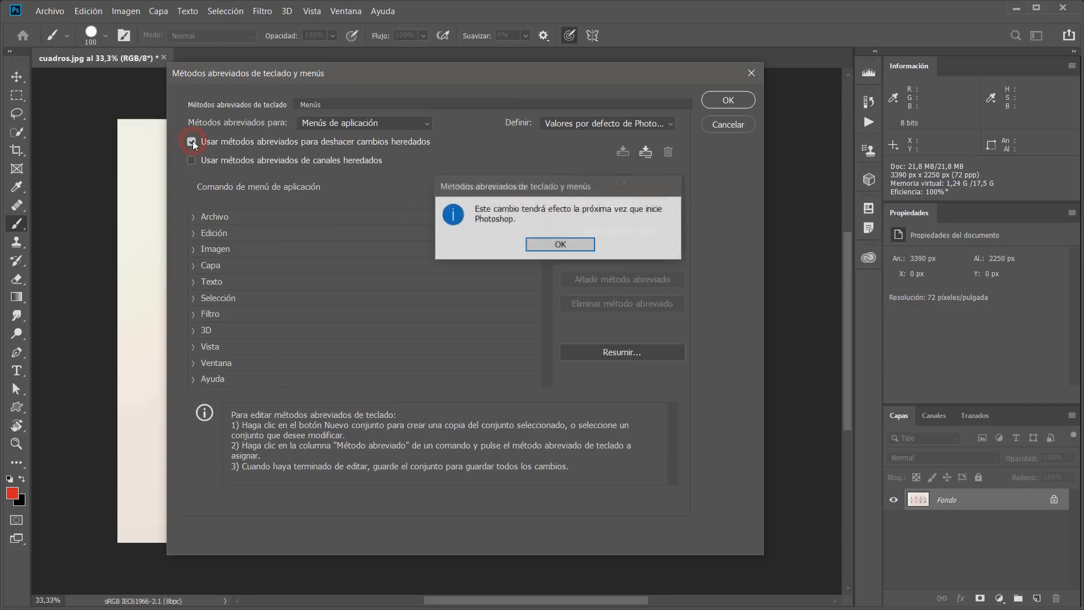
click(558, 245)
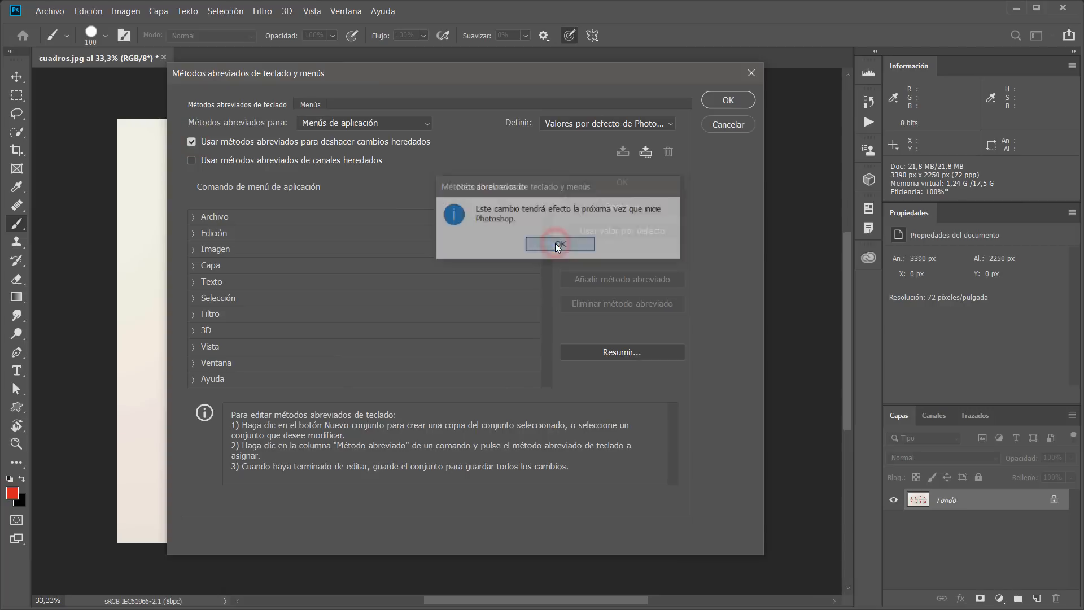
click(730, 105)
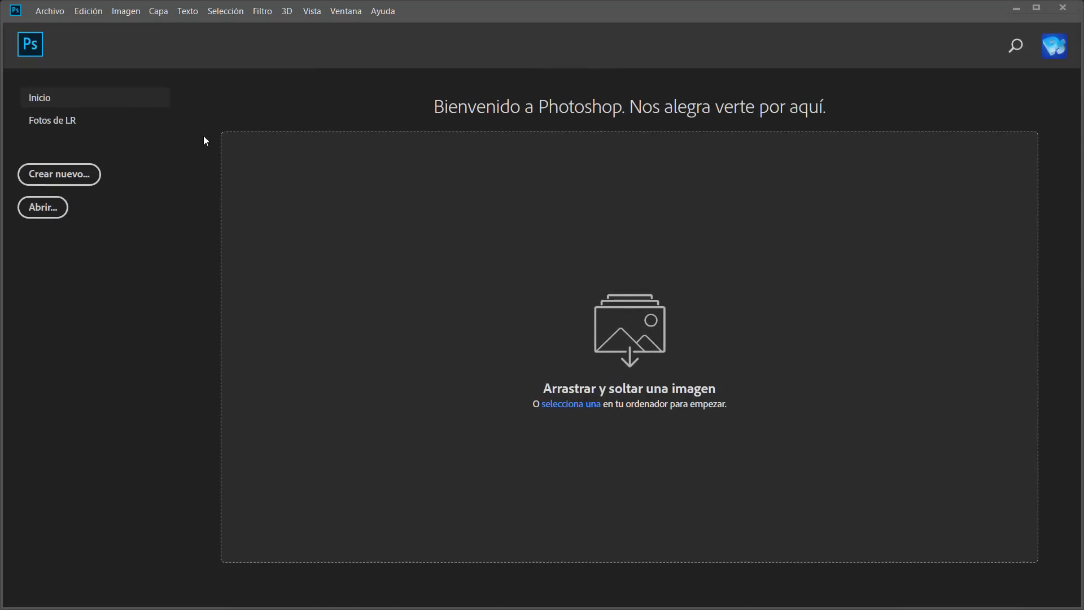
click(95, 14)
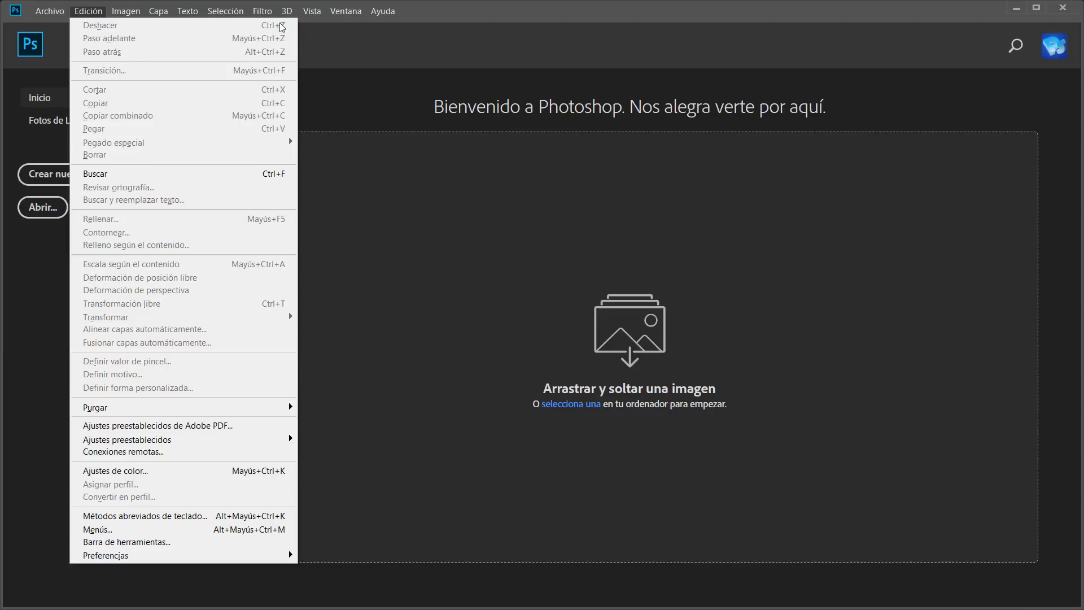
click(437, 12)
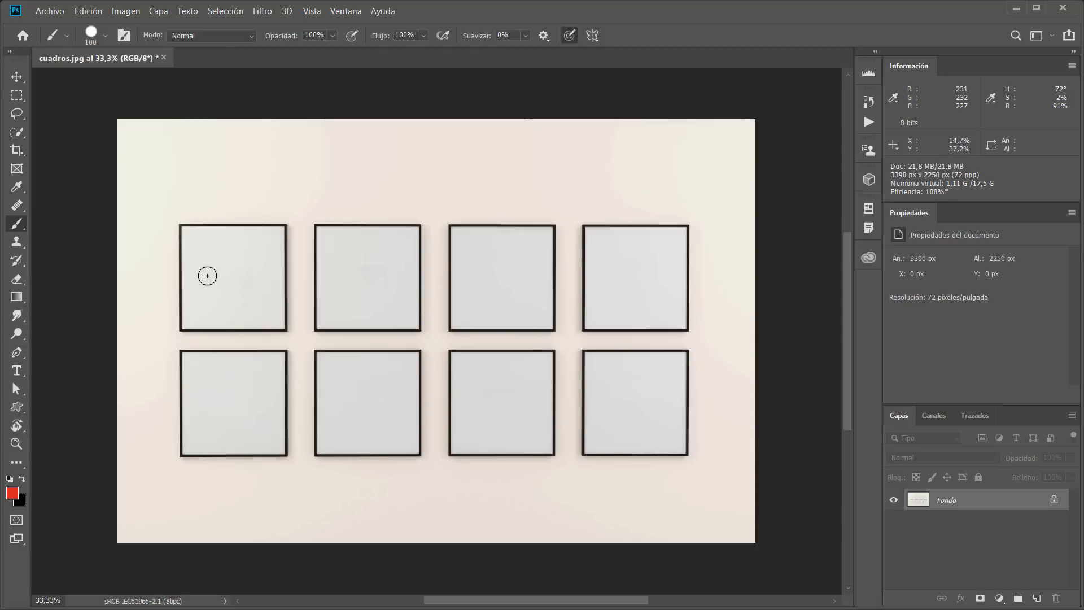
Paint large red numbers 1 to 8 with a single brush stroke each, filling the eight blank frames of cuadros.jpg
mouse_move(193, 283)
mouse_down()
mouse_move(228, 272)
mouse_move(228, 326)
mouse_up()
drag(324, 256, 398, 290)
mouse_move(450, 246)
mouse_down()
mouse_move(520, 300)
mouse_move(452, 319)
mouse_up()
drag(622, 230, 644, 326)
mouse_move(213, 387)
mouse_down()
mouse_move(236, 406)
mouse_move(189, 458)
mouse_up()
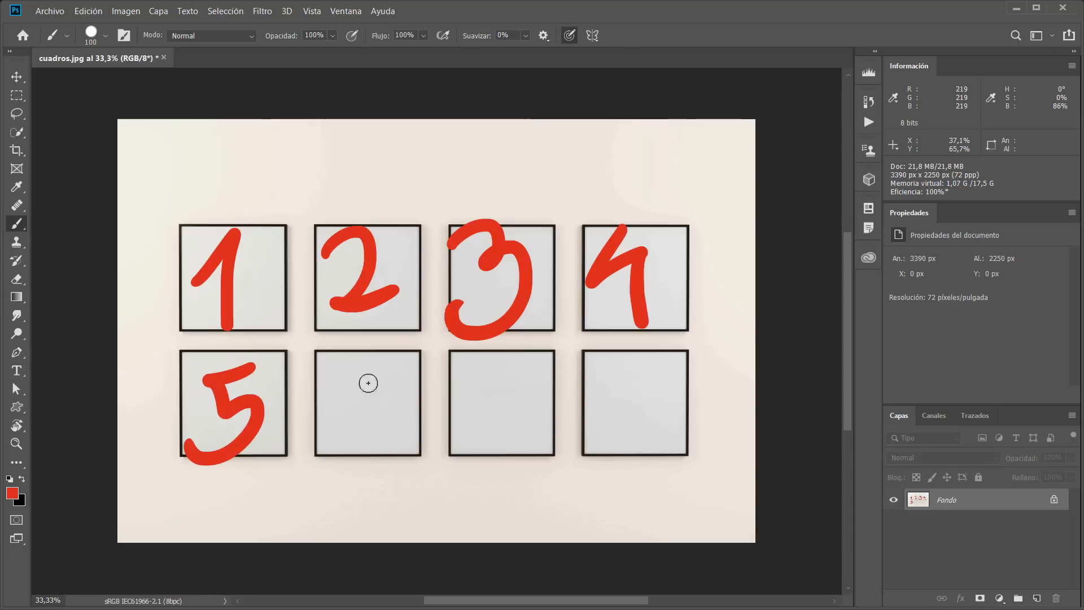
mouse_move(389, 358)
mouse_down()
mouse_move(359, 413)
mouse_move(406, 400)
mouse_up()
mouse_move(464, 374)
mouse_down()
mouse_move(510, 372)
mouse_move(494, 447)
mouse_up()
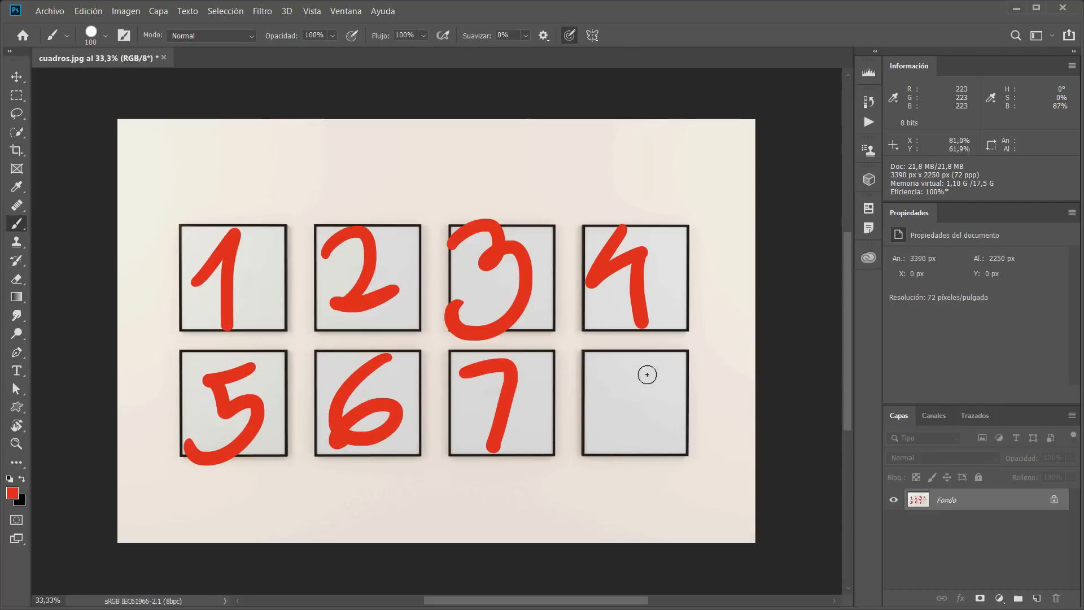
mouse_move(647, 373)
mouse_down()
mouse_move(649, 410)
mouse_move(659, 374)
mouse_up()
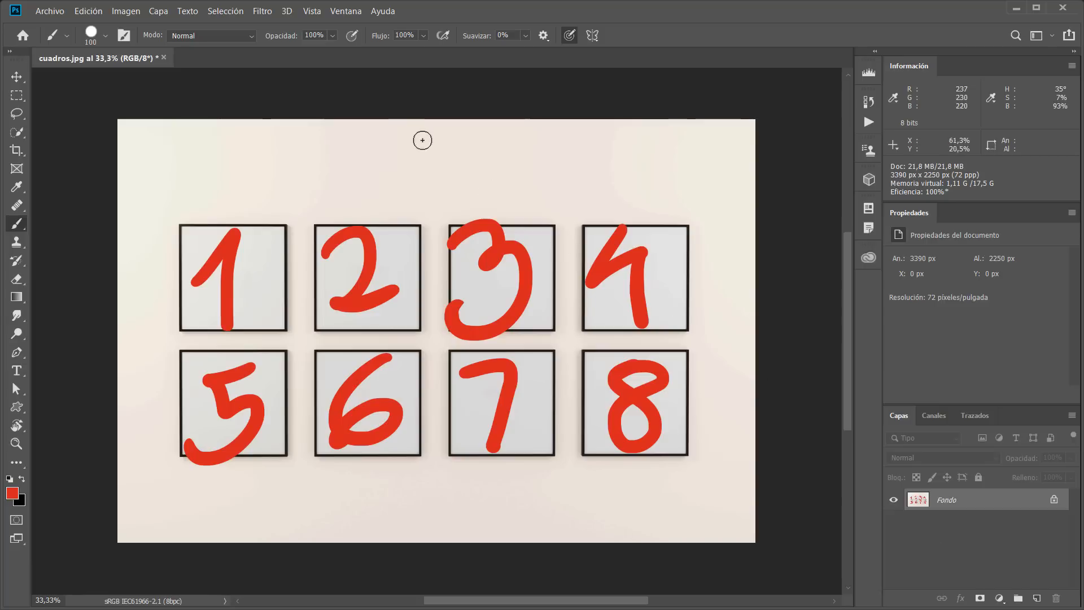
Display the document's History and step back through the brush states to the one where number 5 was painted
click(346, 12)
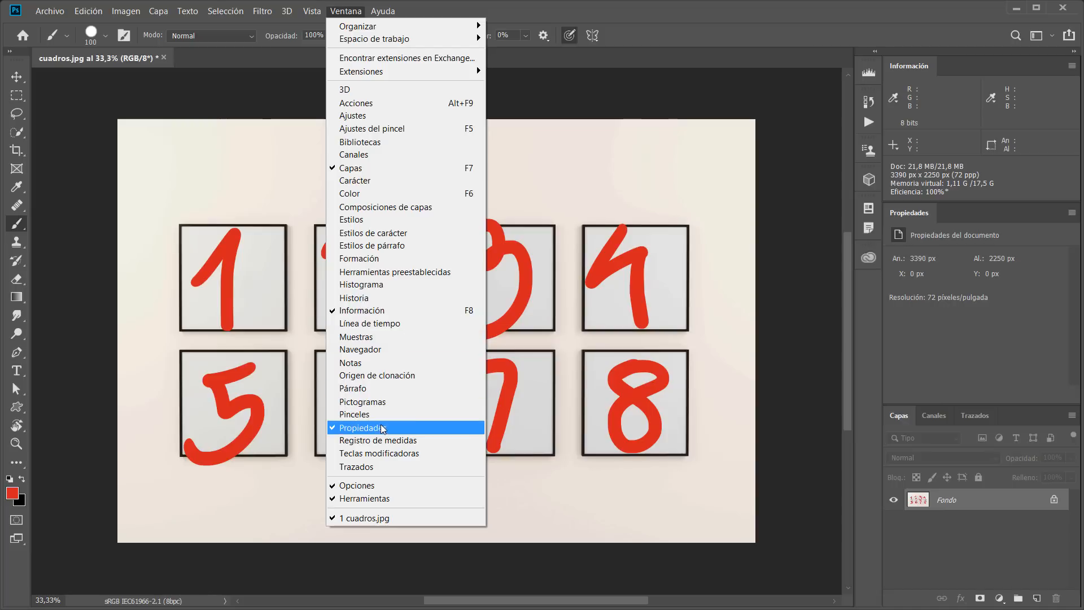
click(354, 299)
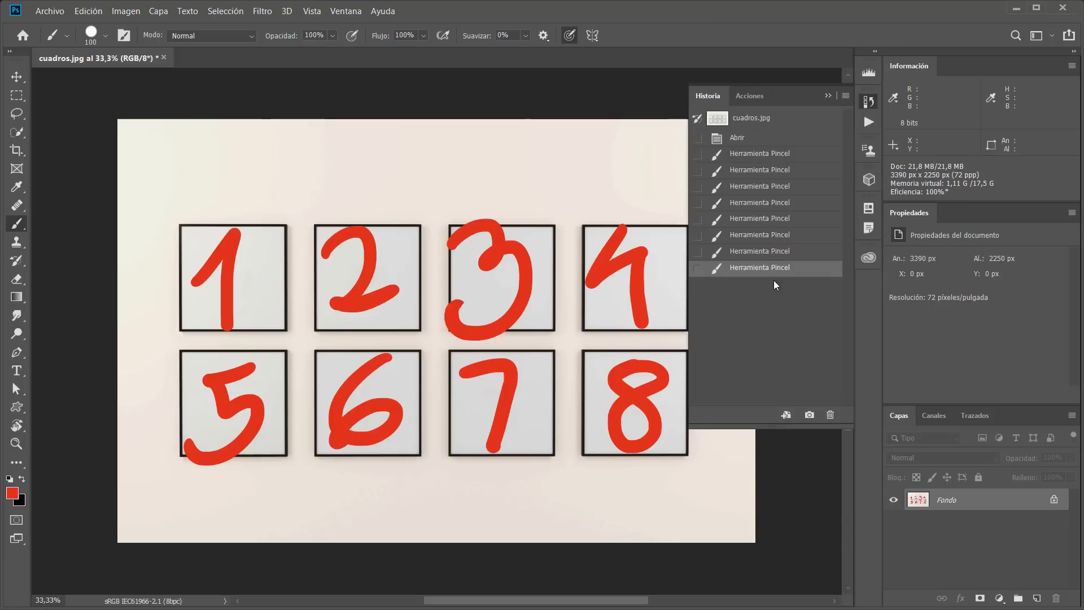
click(767, 256)
click(766, 236)
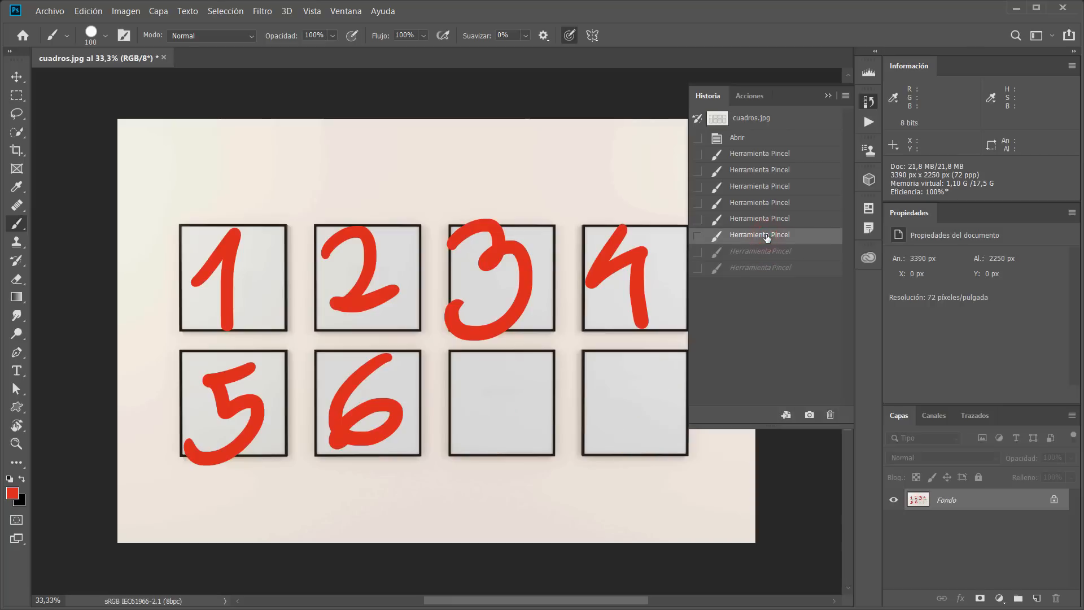
click(764, 220)
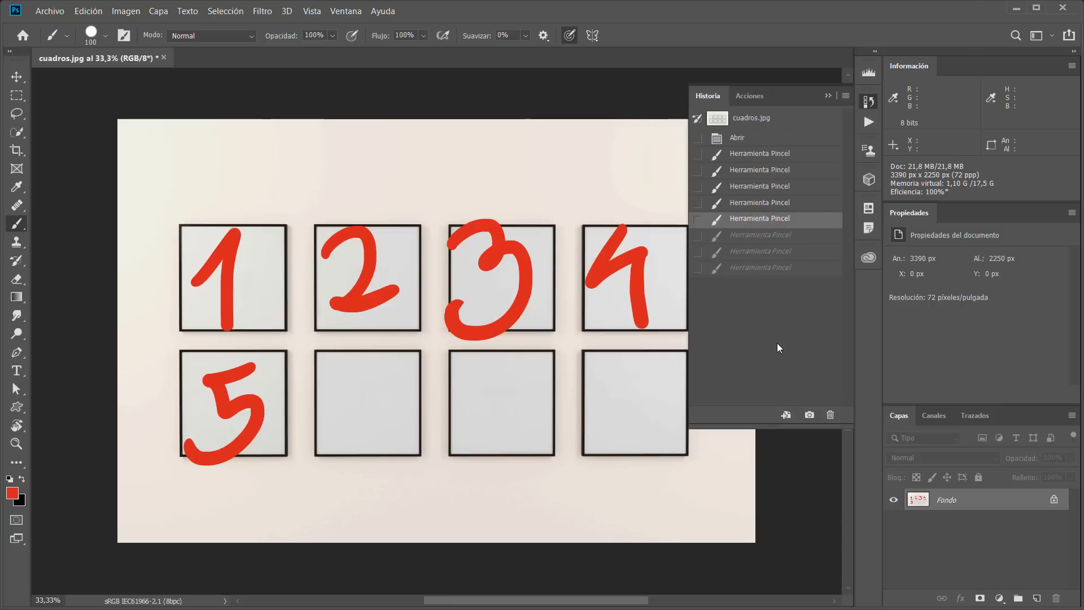
Revert the image to the first brush stroke and to its opening state, and restore the last brush state with number 8
click(764, 153)
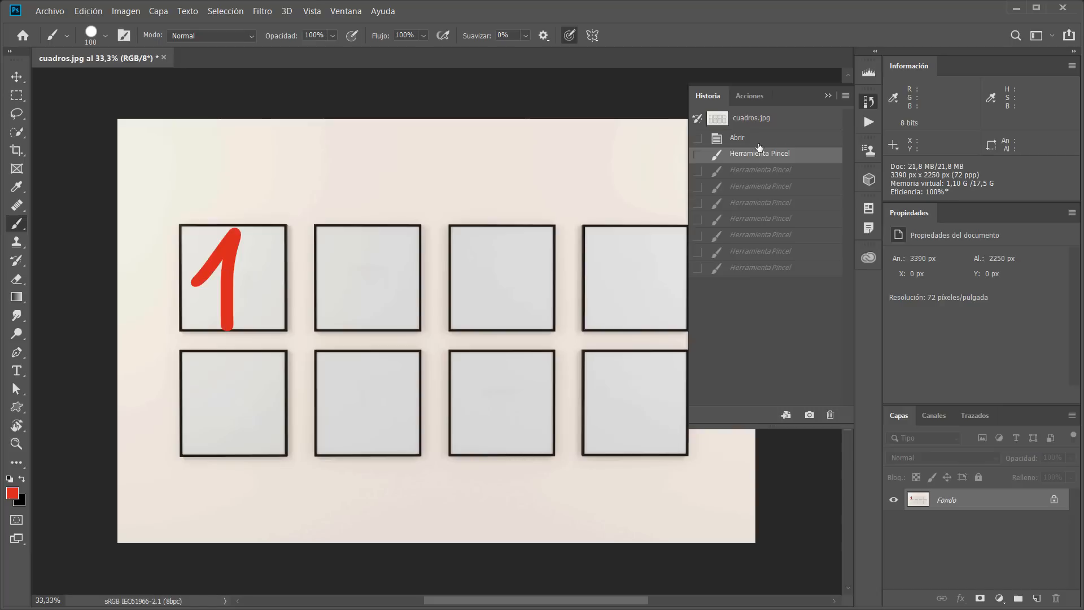
click(757, 142)
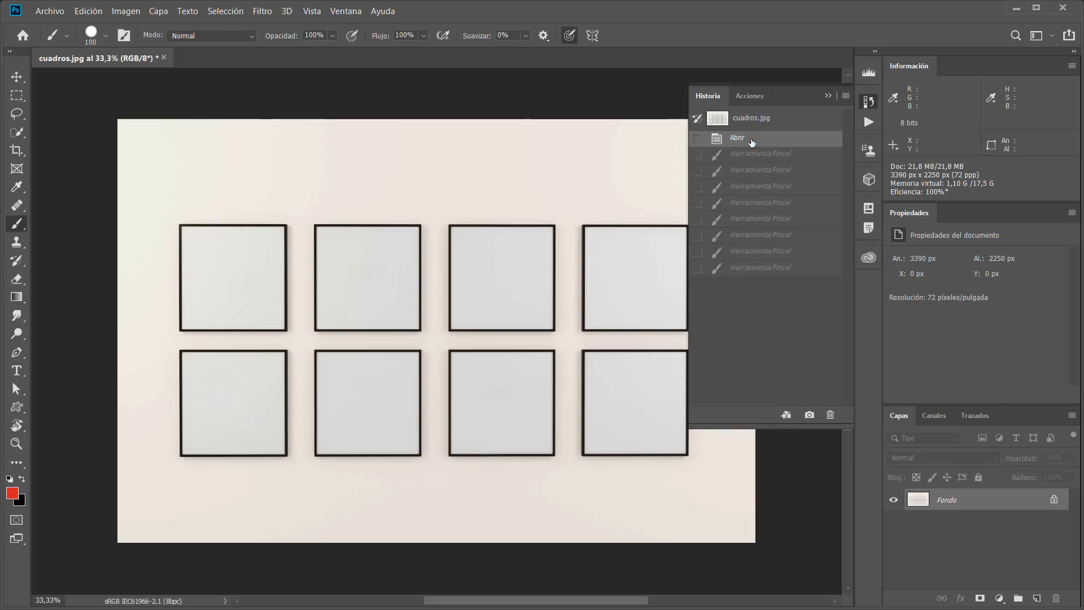
click(769, 269)
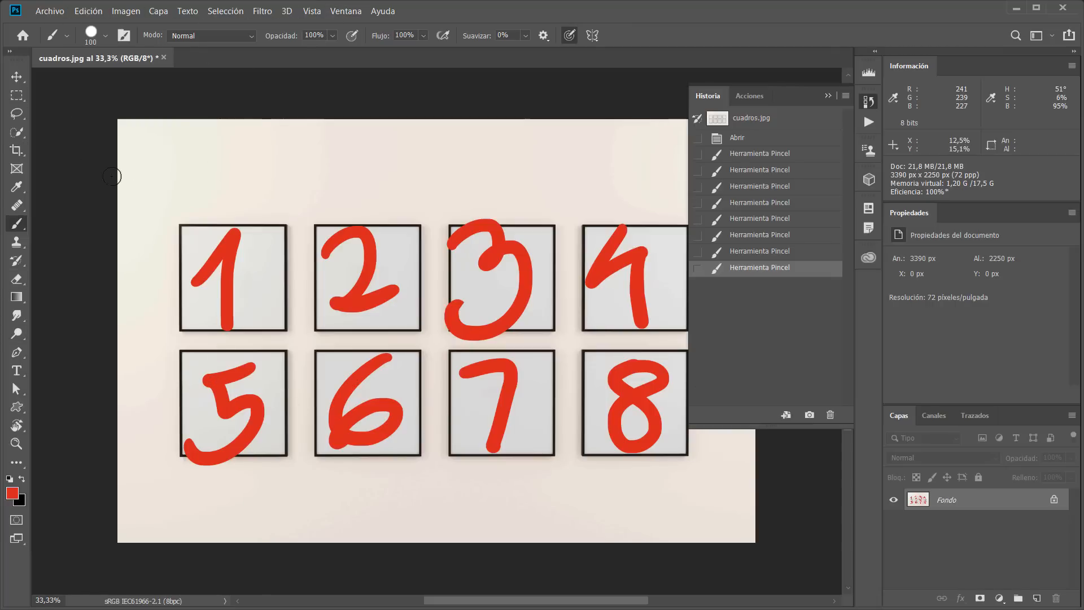
Darken a rectangular selection around frames 1, 2, 5 and 6 using Levels with black input 158 and midtones 0.61, and clear the selection
click(17, 98)
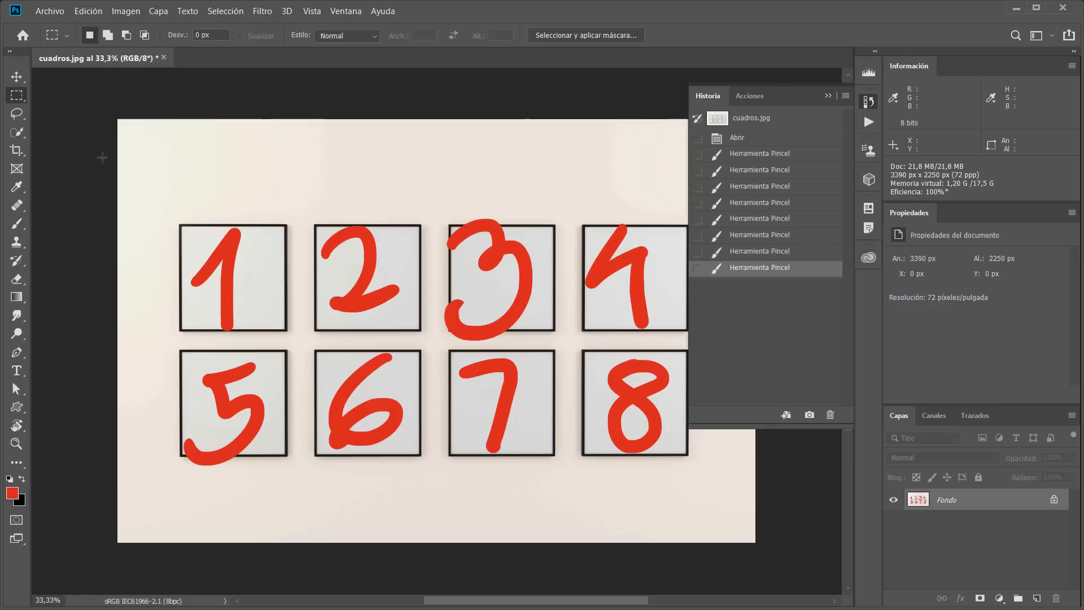
drag(167, 207, 433, 474)
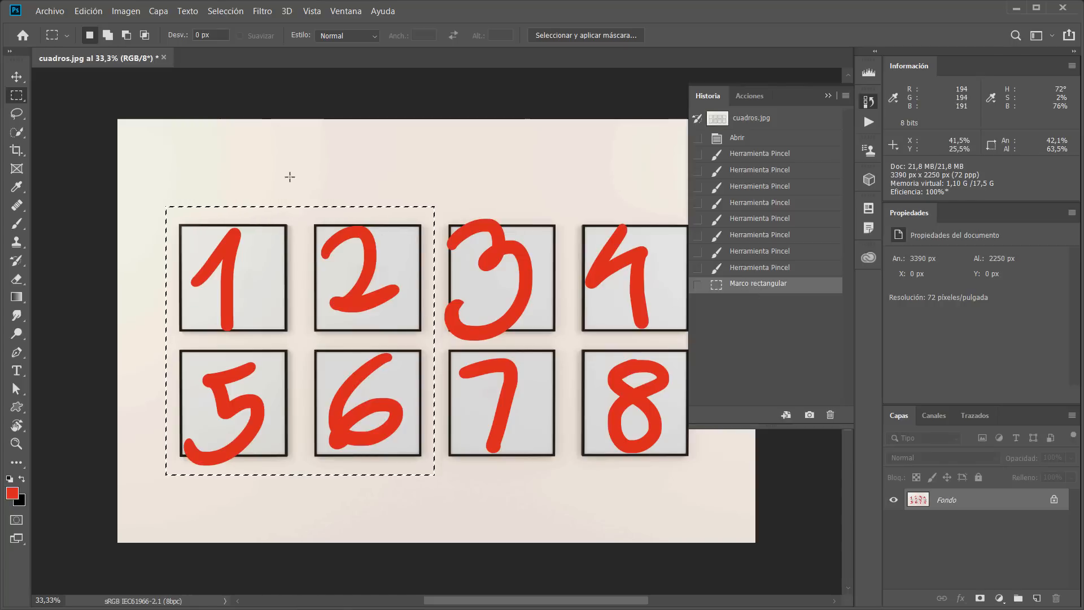
click(126, 12)
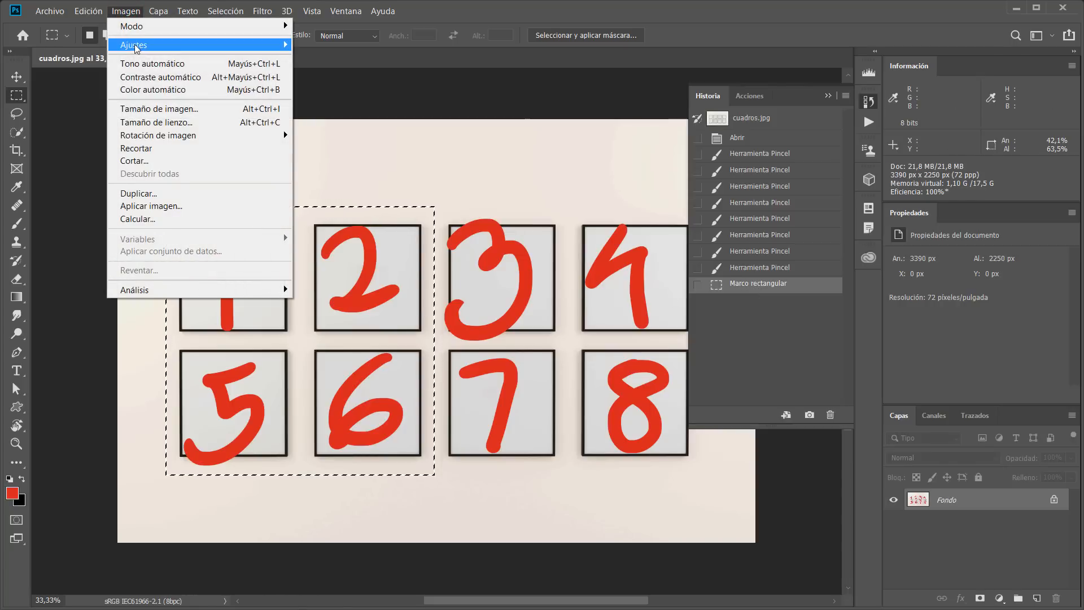
mouse_move(136, 45)
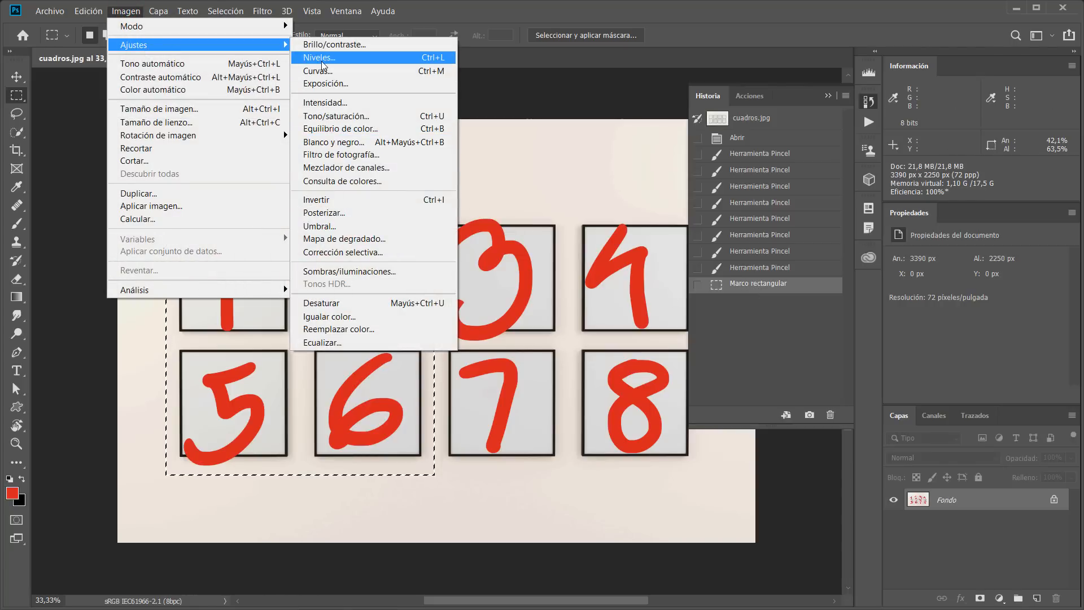
click(348, 58)
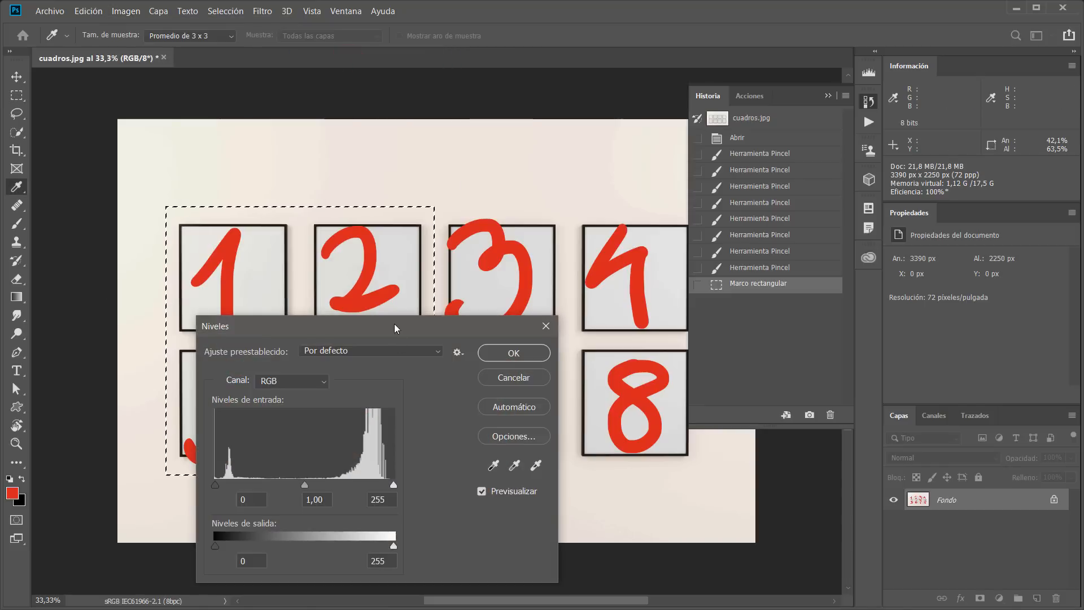
drag(395, 323, 724, 317)
drag(541, 477, 574, 475)
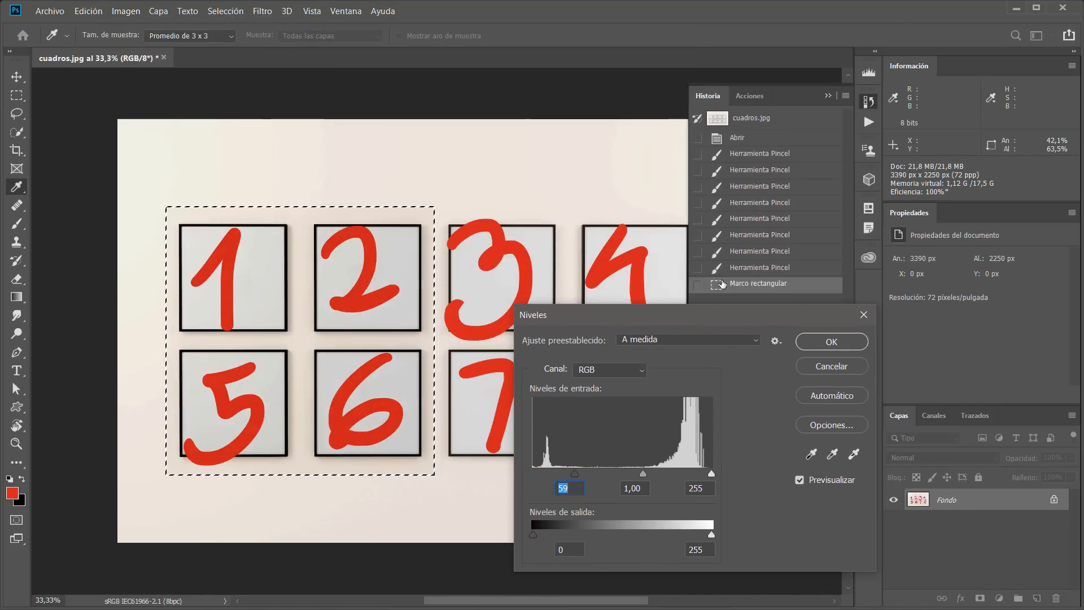
drag(643, 474, 664, 474)
drag(576, 474, 644, 475)
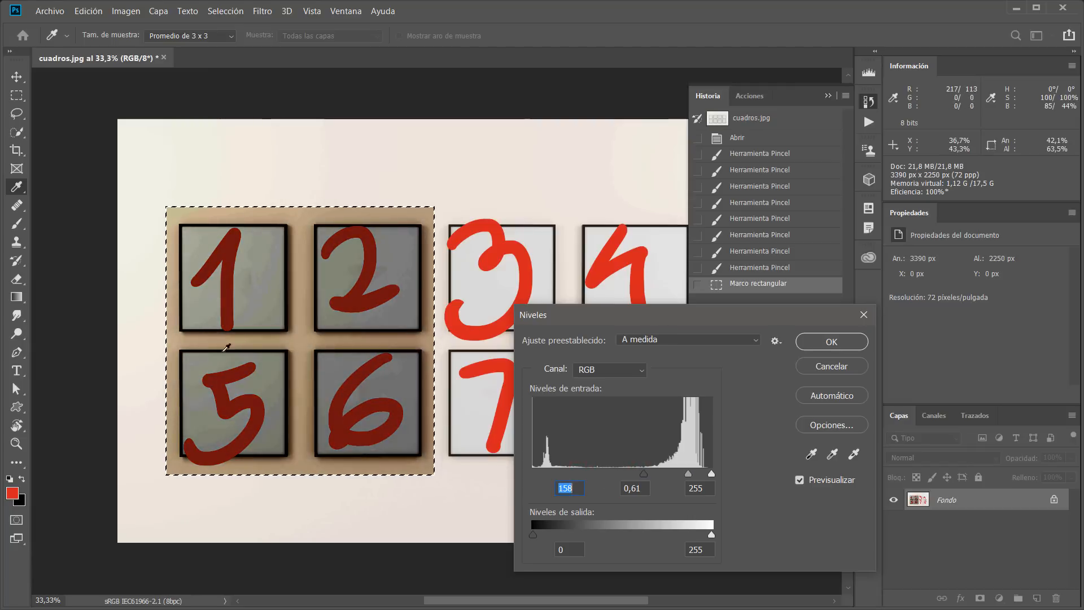
click(832, 341)
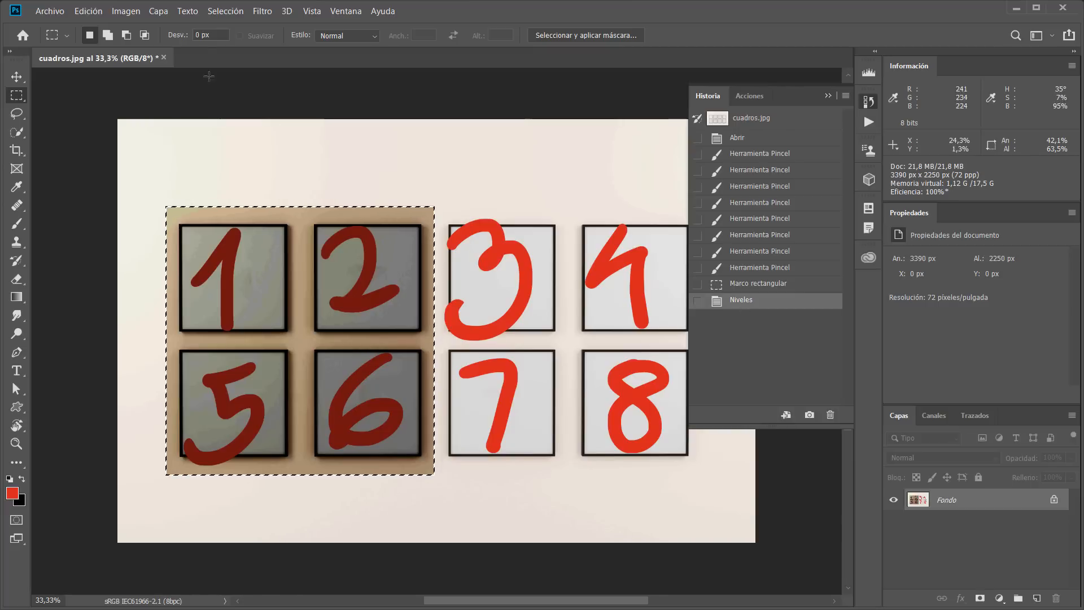
click(219, 16)
click(226, 37)
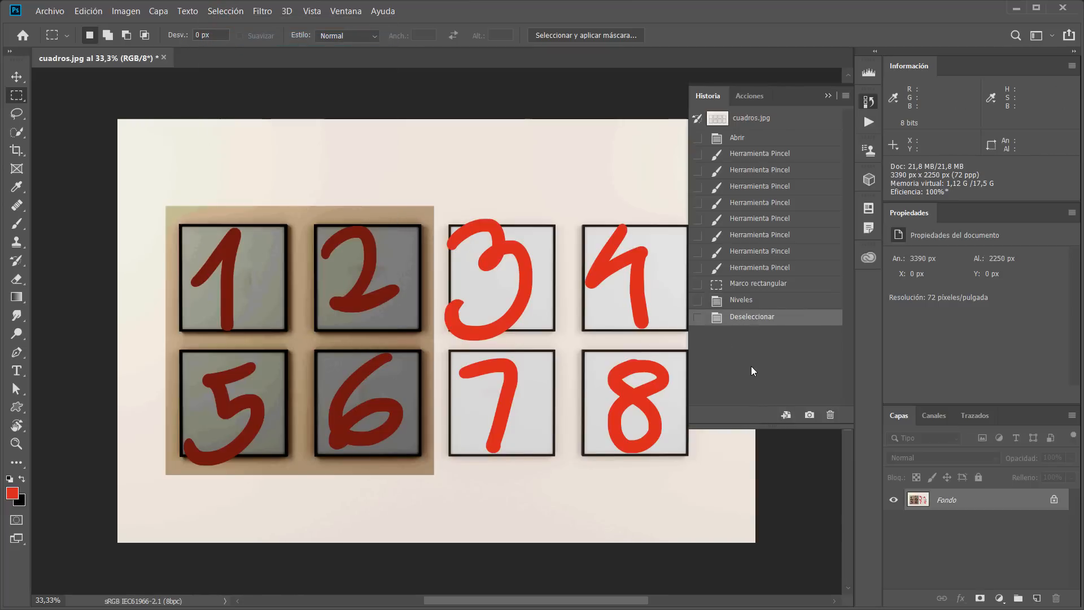
Step back through the History states to the stroke of number 7, and return forward through the marquee and Levels states to Deselect
click(749, 301)
click(755, 285)
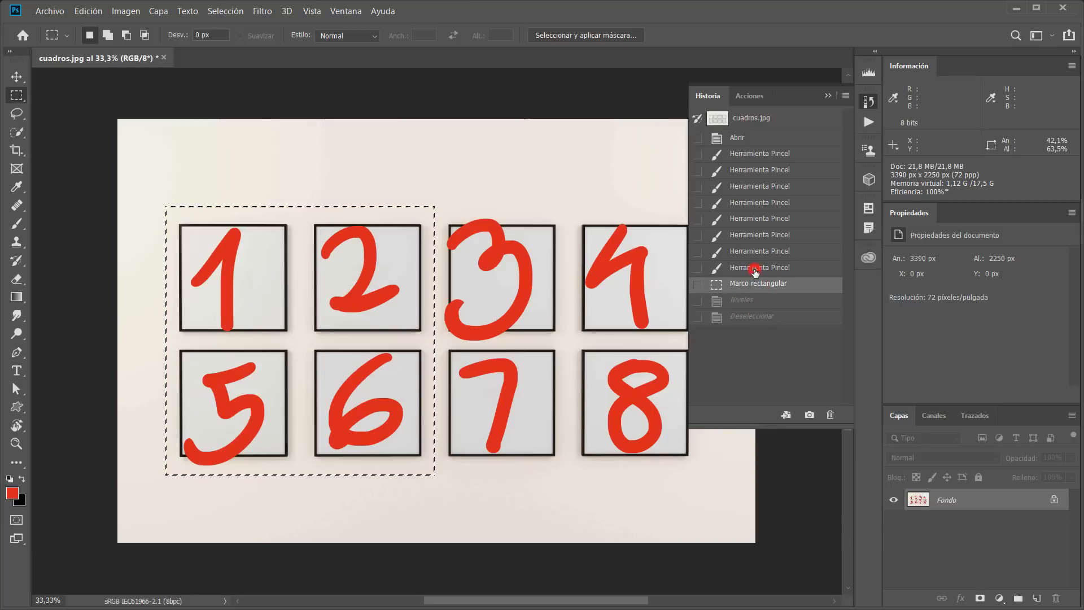
click(756, 269)
click(756, 252)
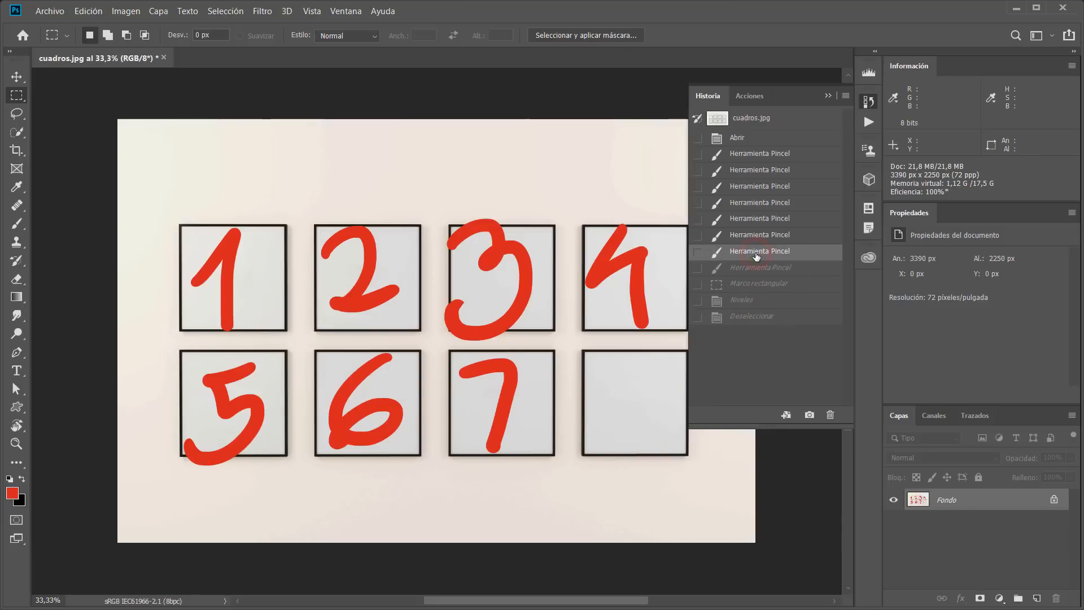
click(753, 285)
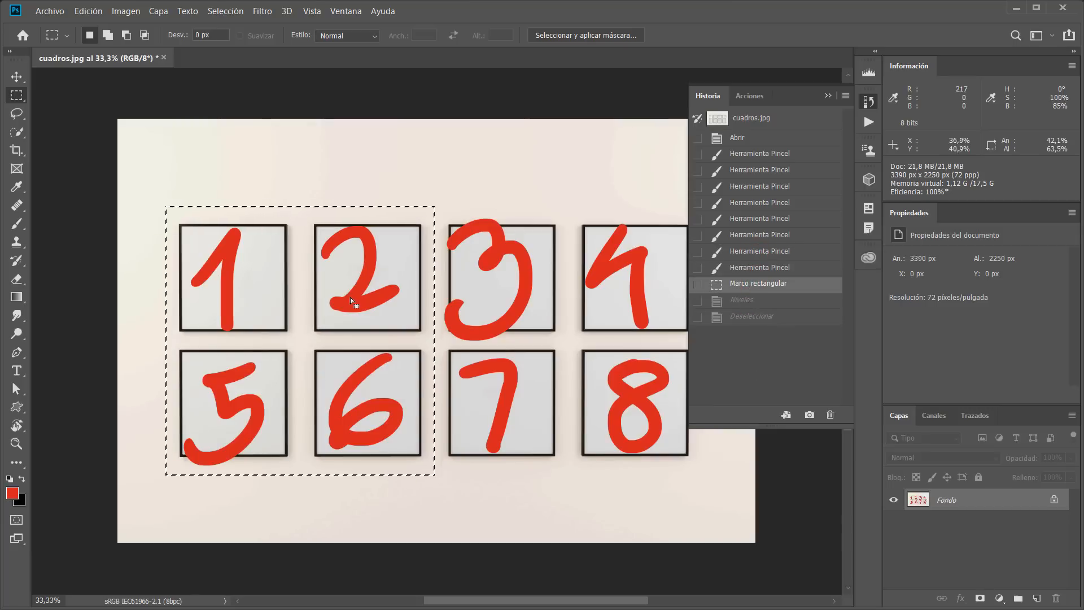
click(742, 301)
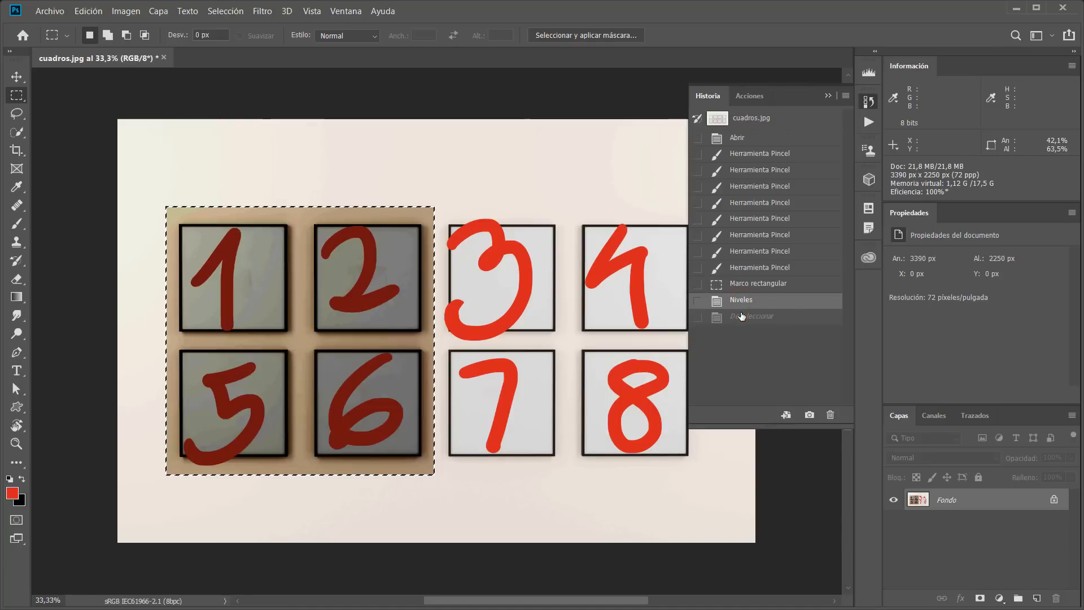
click(746, 319)
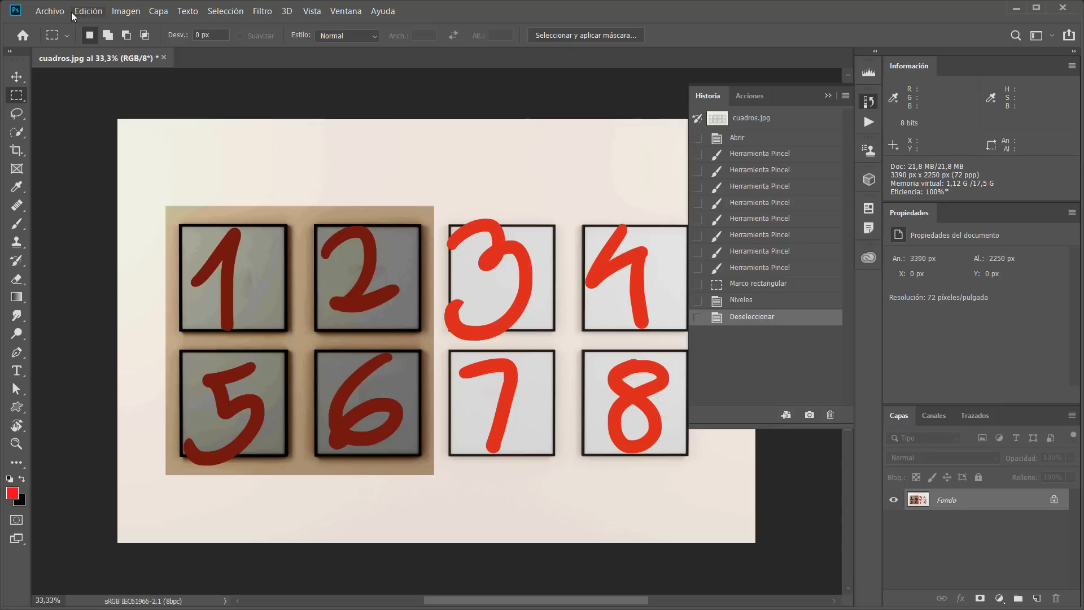
Check the maximum number of history states in the Performance preferences and leave the preferences without changing anything
click(86, 11)
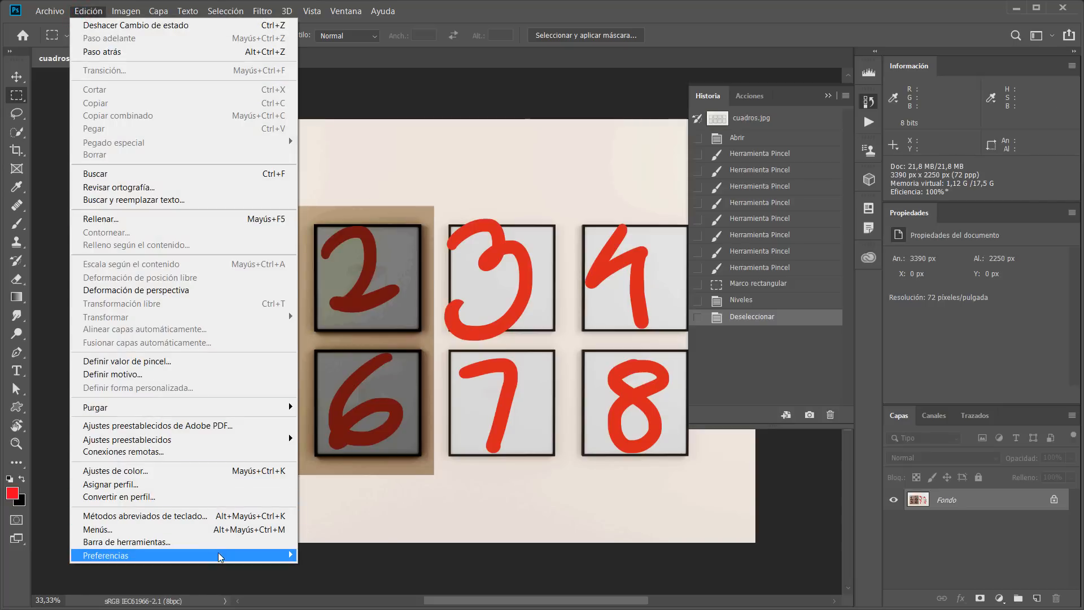
mouse_move(218, 555)
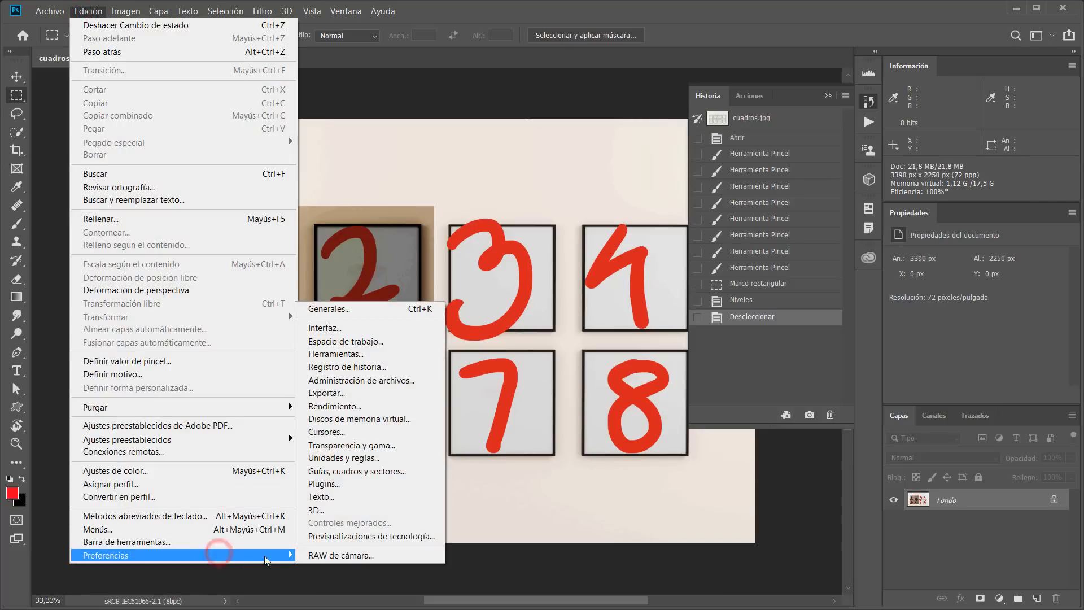
click(369, 407)
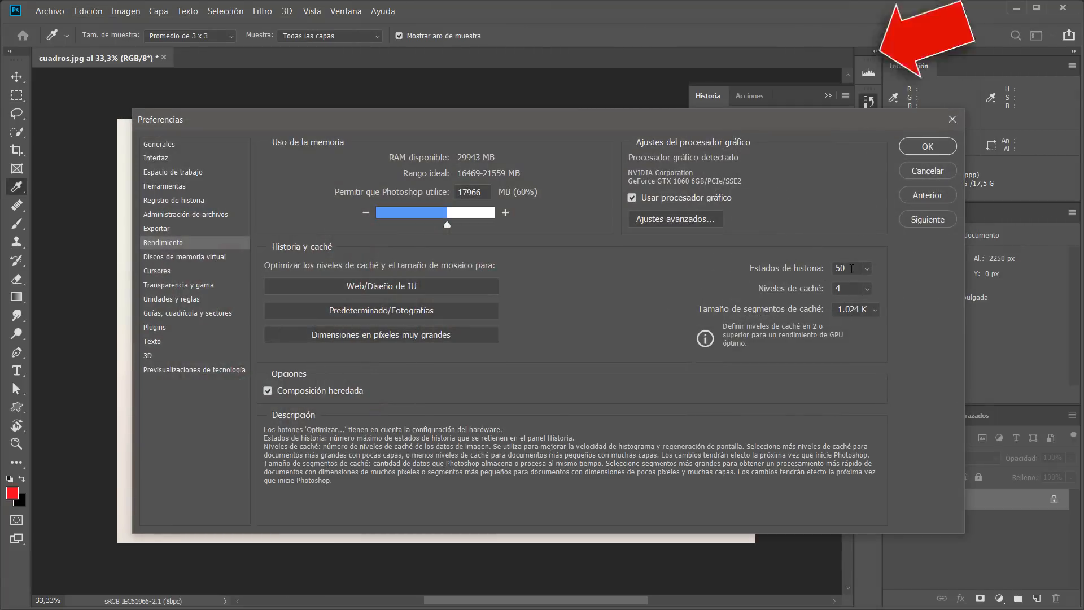
click(841, 269)
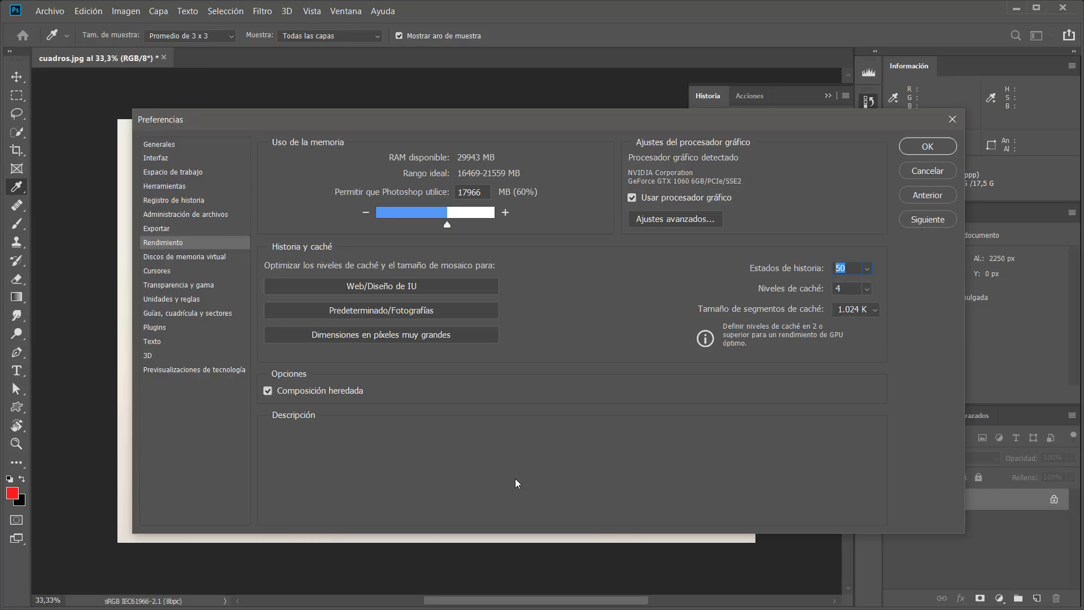
click(937, 173)
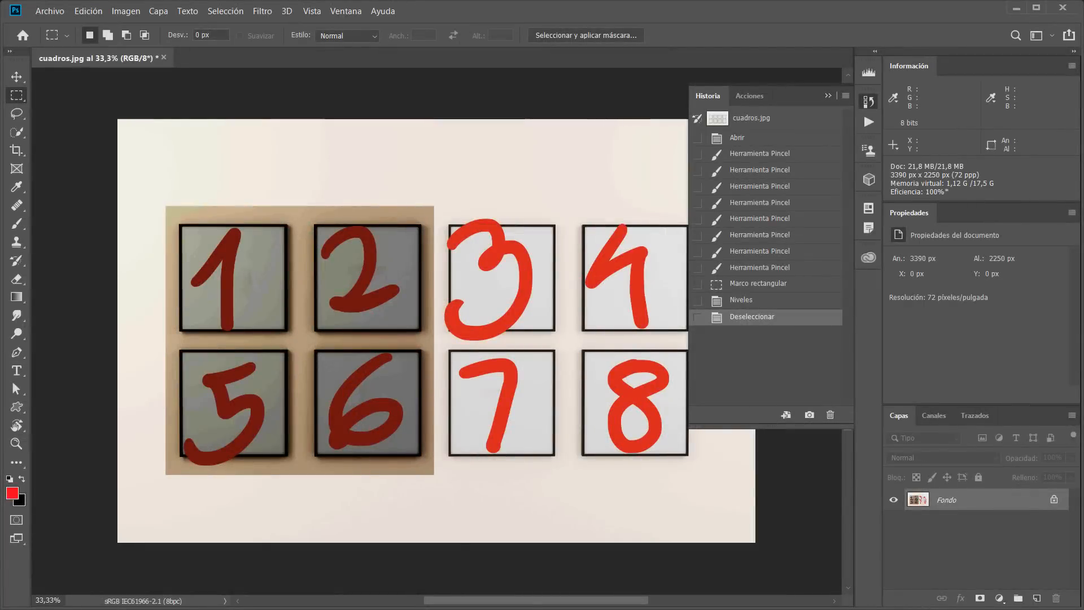
Collapse the document's History, display it again and collapse it once more
click(828, 95)
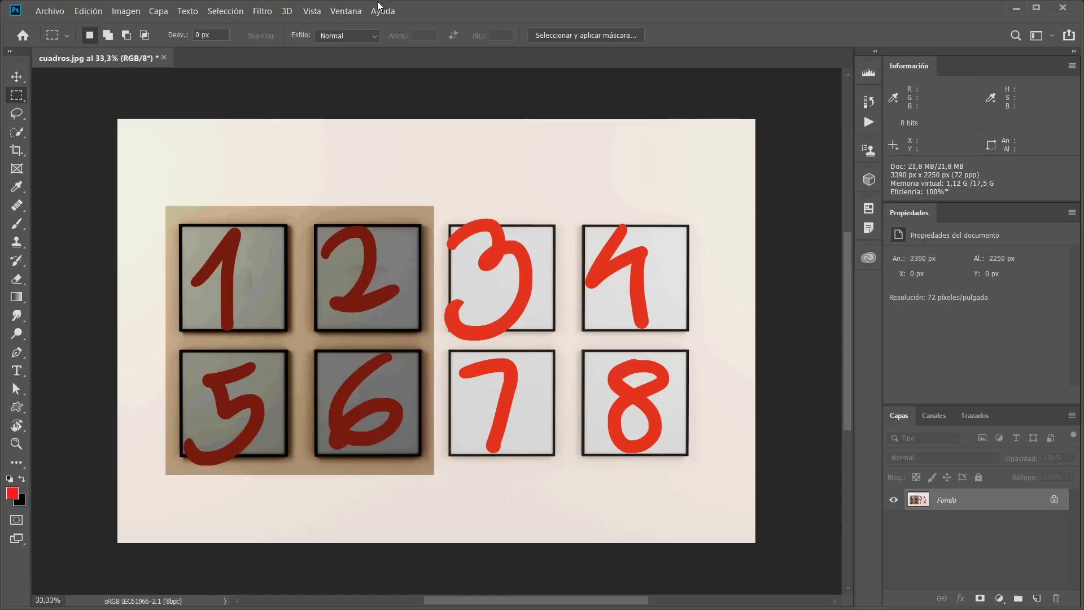
click(345, 11)
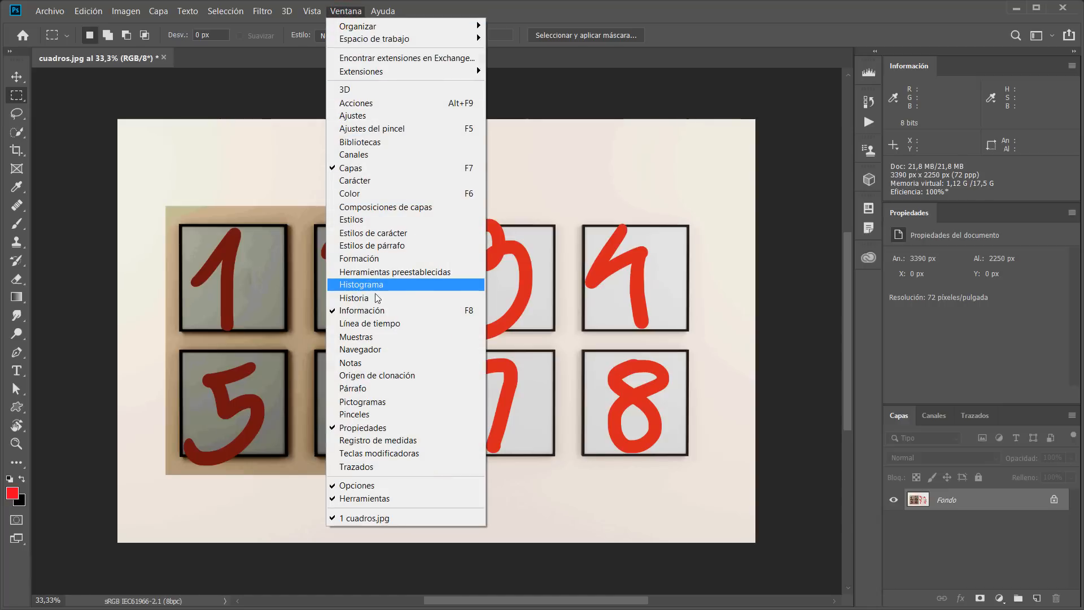
click(356, 298)
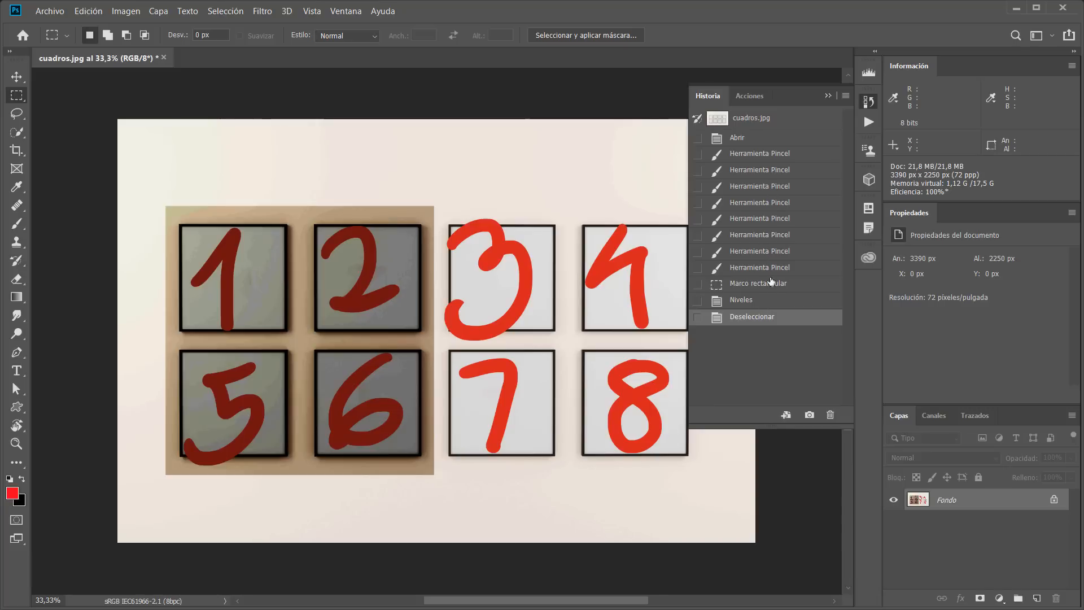
click(828, 96)
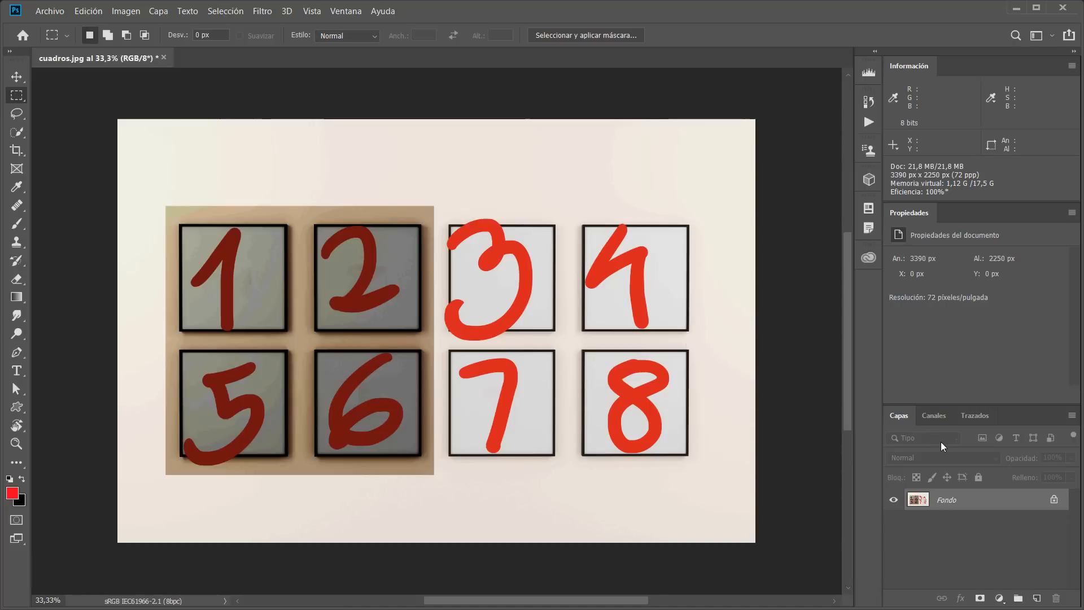